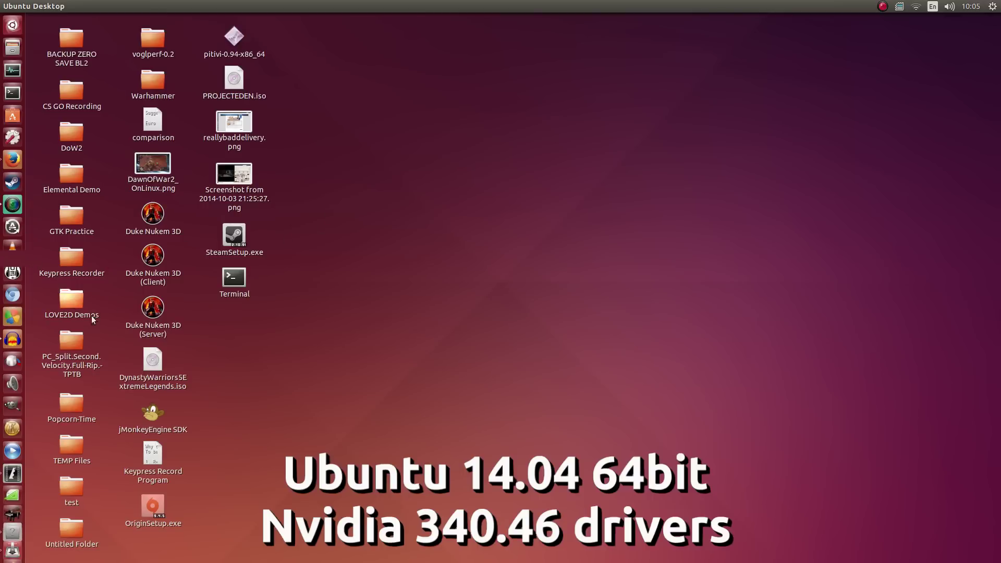
Move the PlayOnLinux window toward the centre of the screen
drag(425, 21, 436, 179)
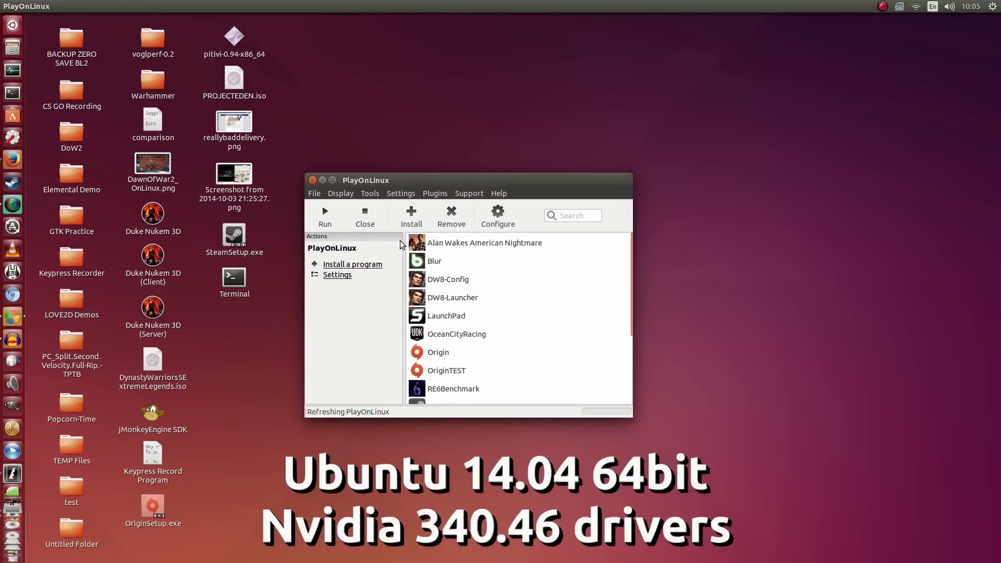
click(502, 194)
click(514, 206)
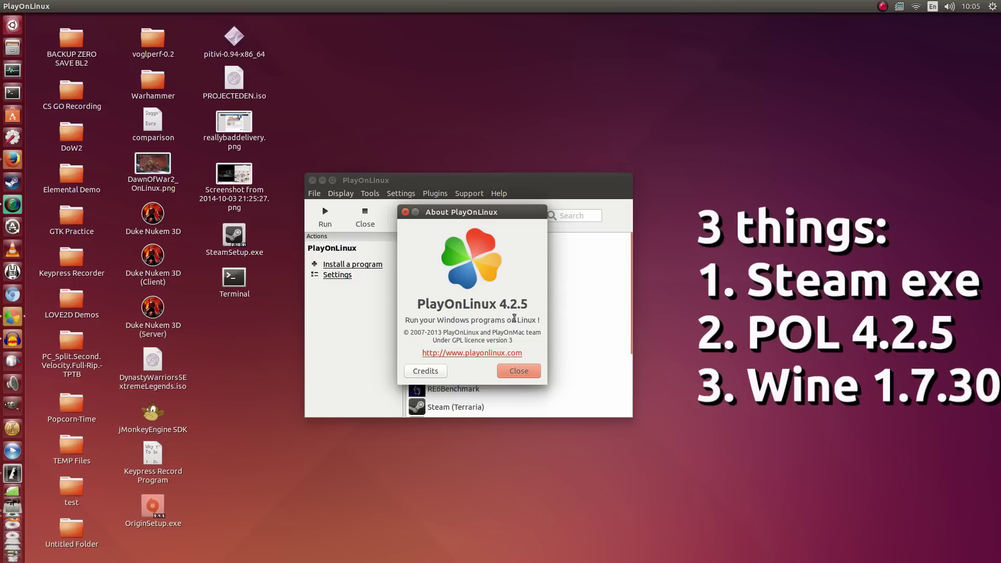
drag(500, 305, 532, 306)
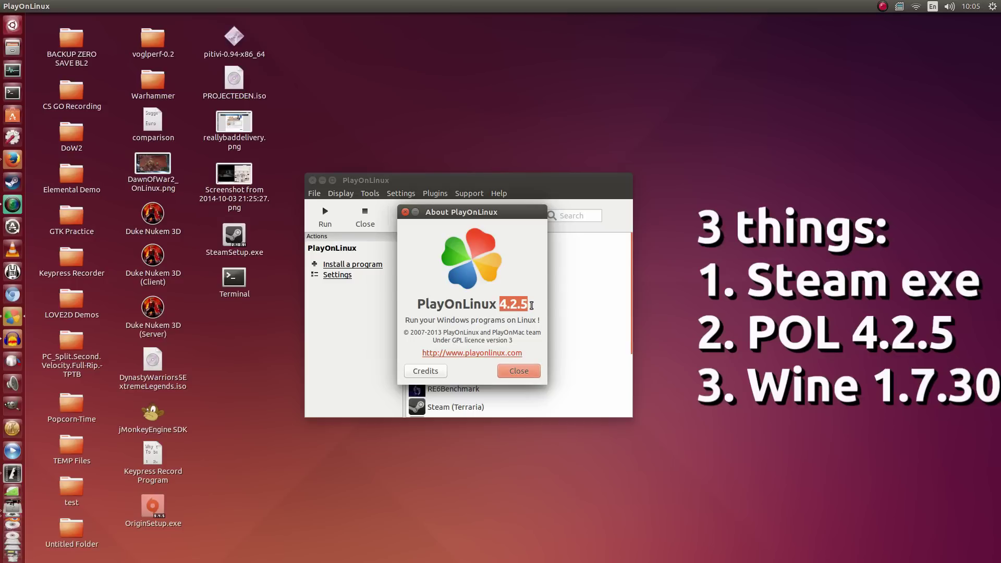
click(519, 371)
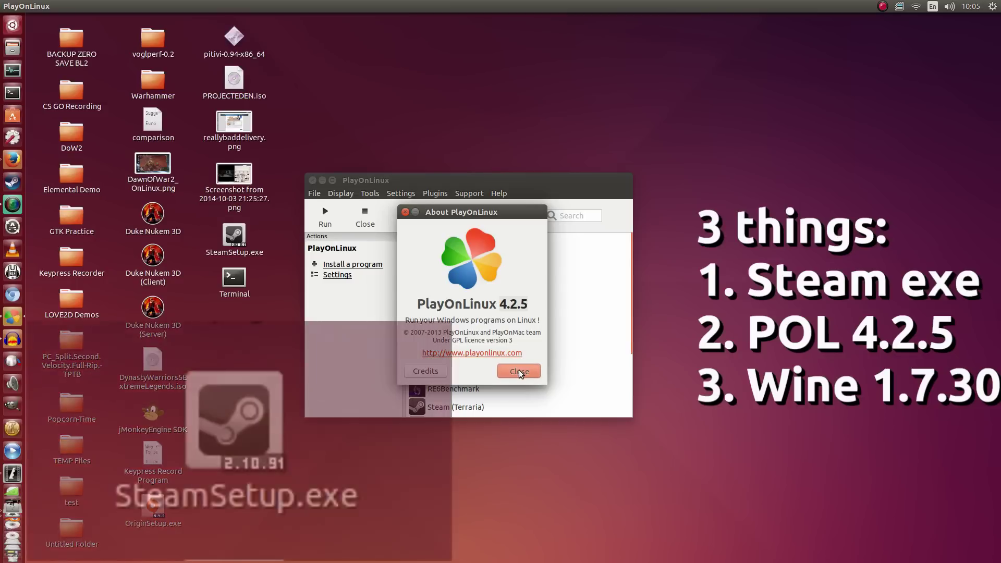
drag(308, 219, 349, 211)
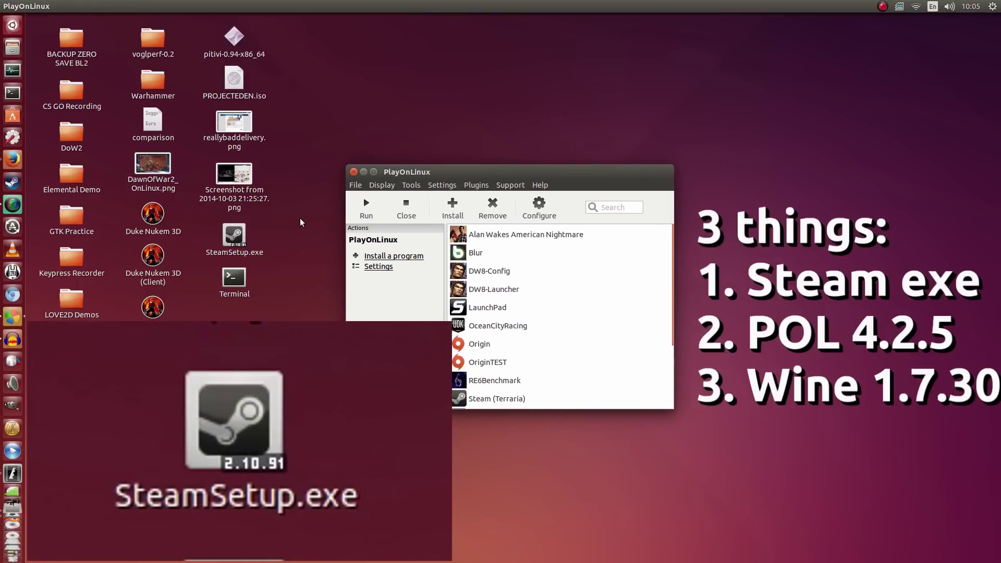
drag(275, 232, 208, 259)
drag(267, 222, 251, 250)
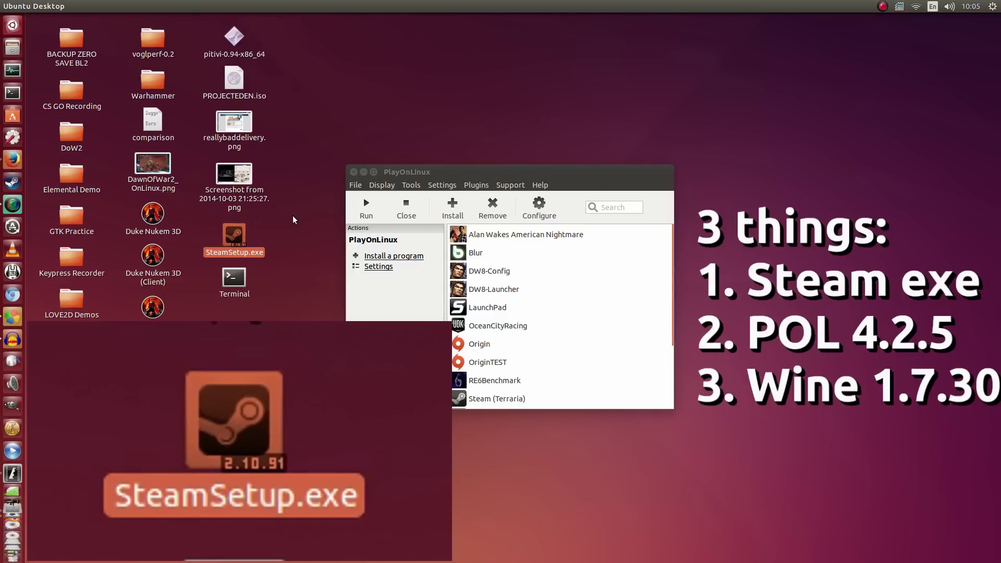
drag(438, 173, 415, 168)
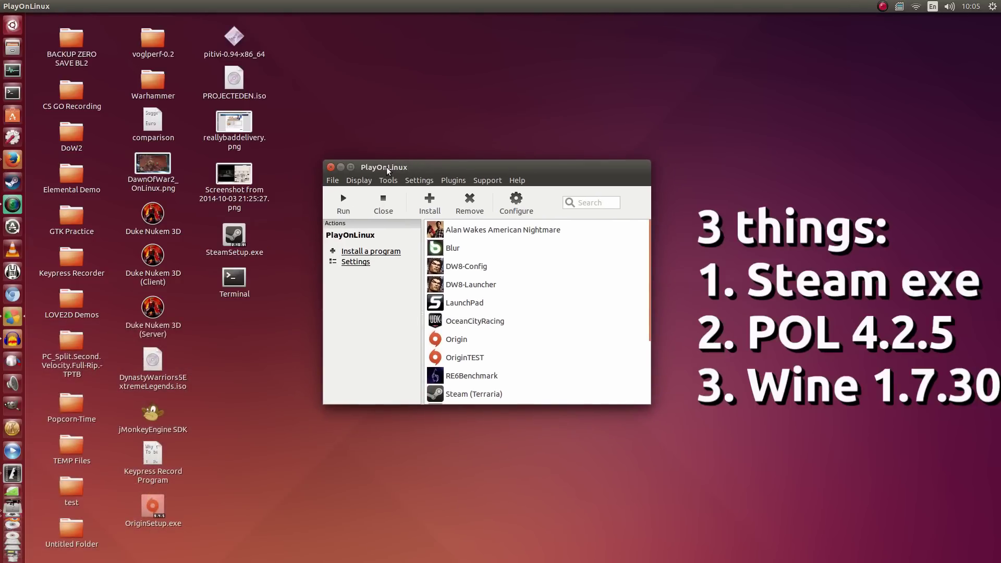
drag(388, 170, 387, 168)
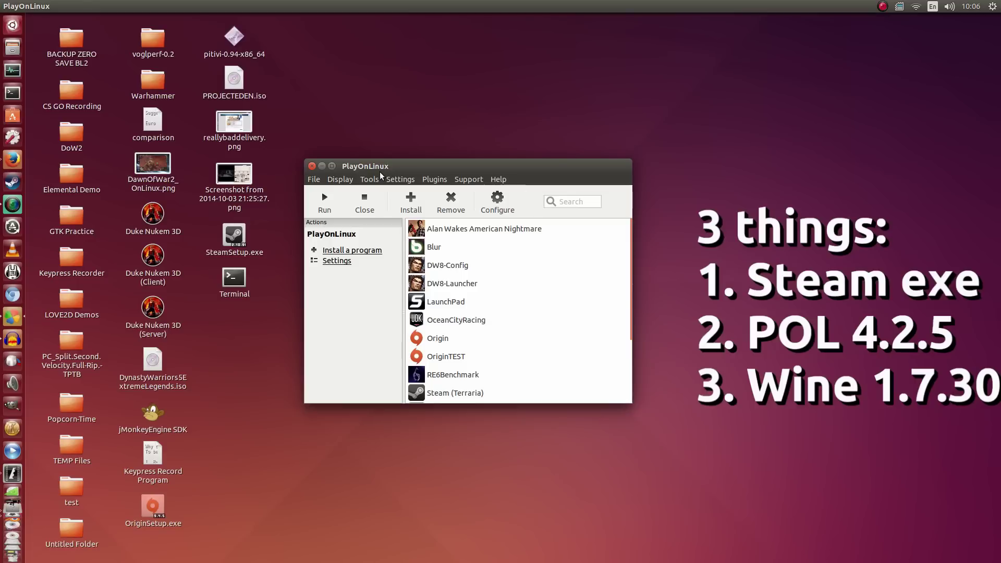
click(371, 179)
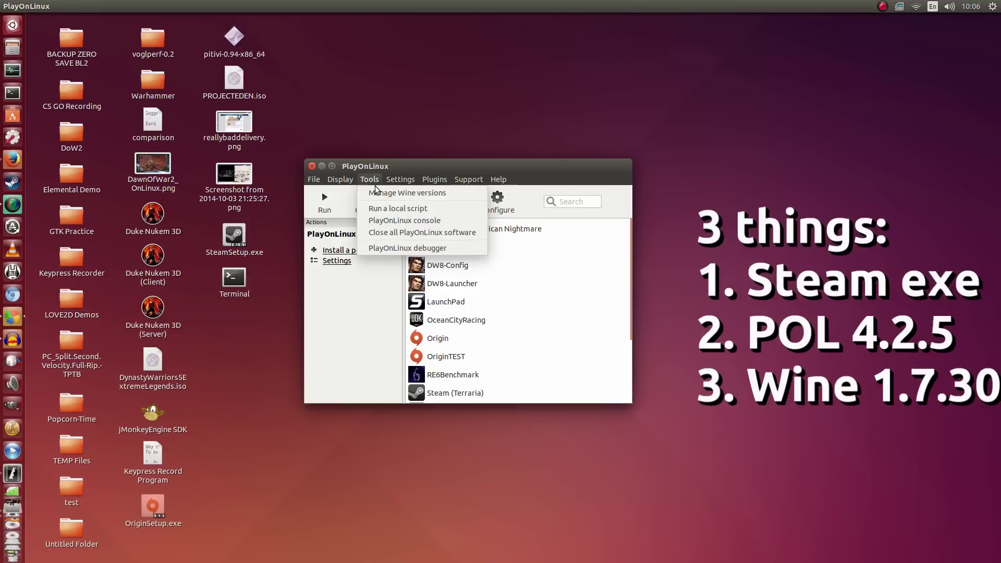
click(369, 194)
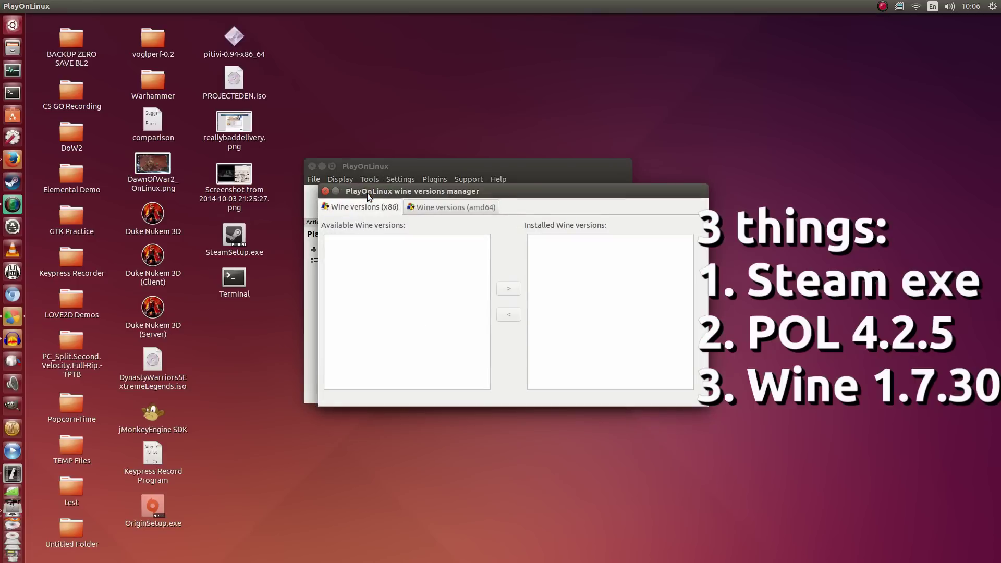
drag(390, 192, 357, 188)
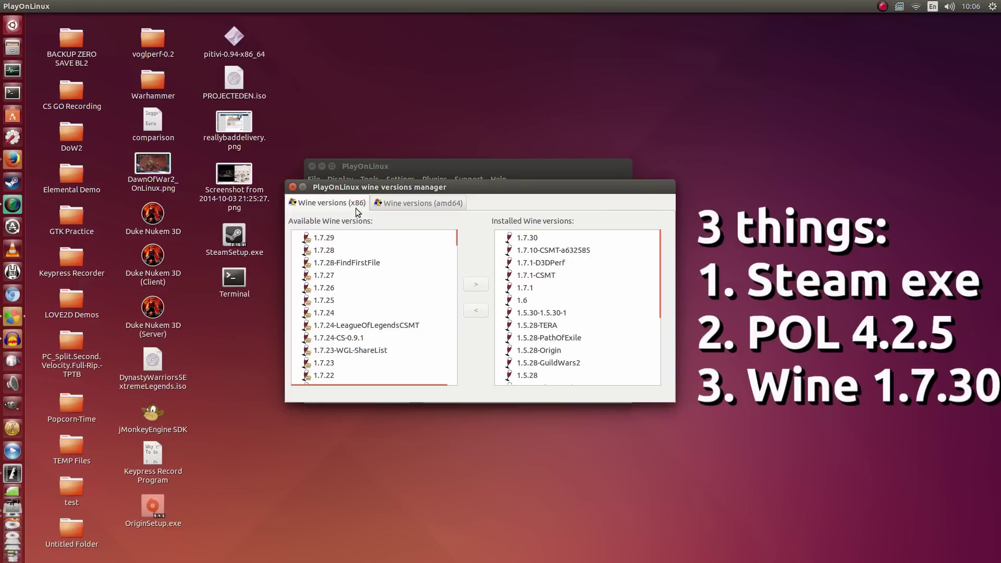
click(354, 239)
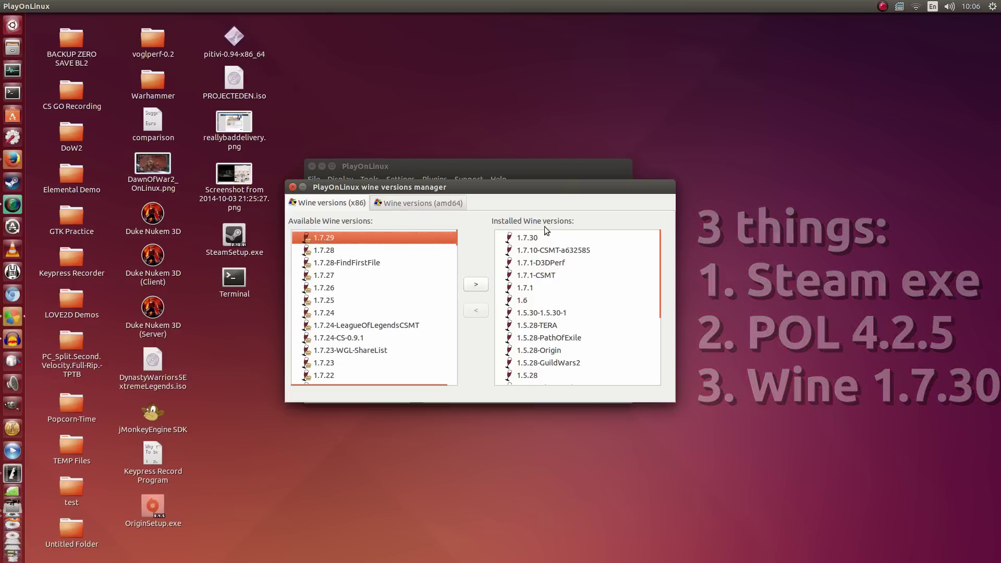
click(537, 239)
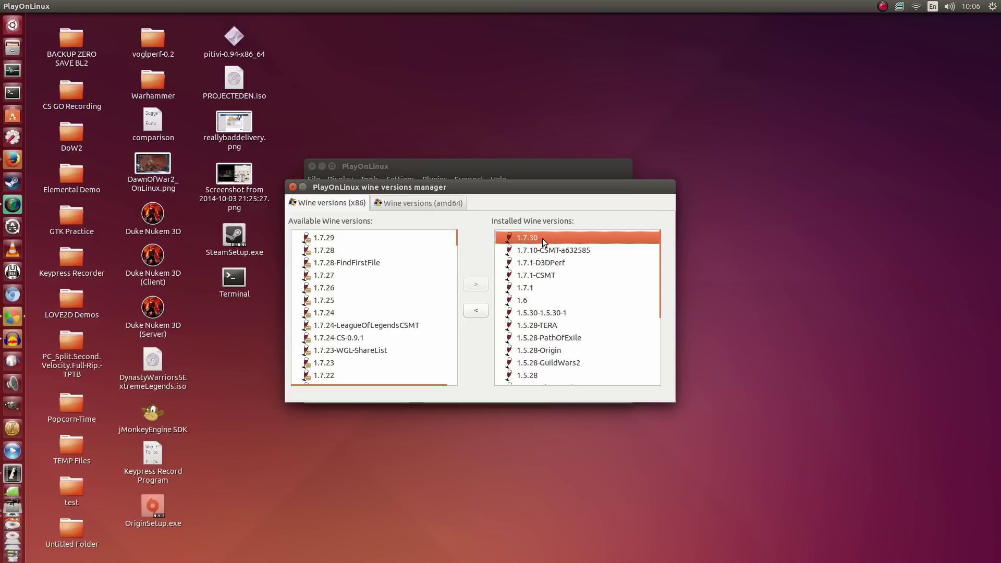
click(292, 187)
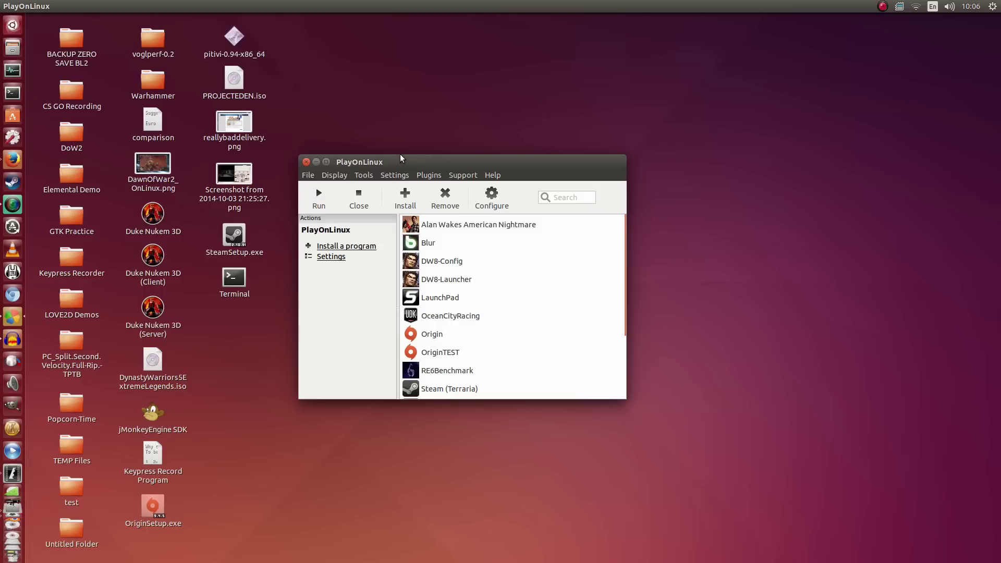
Begin a manual install of a non-listed program into a new virtual drive
click(394, 204)
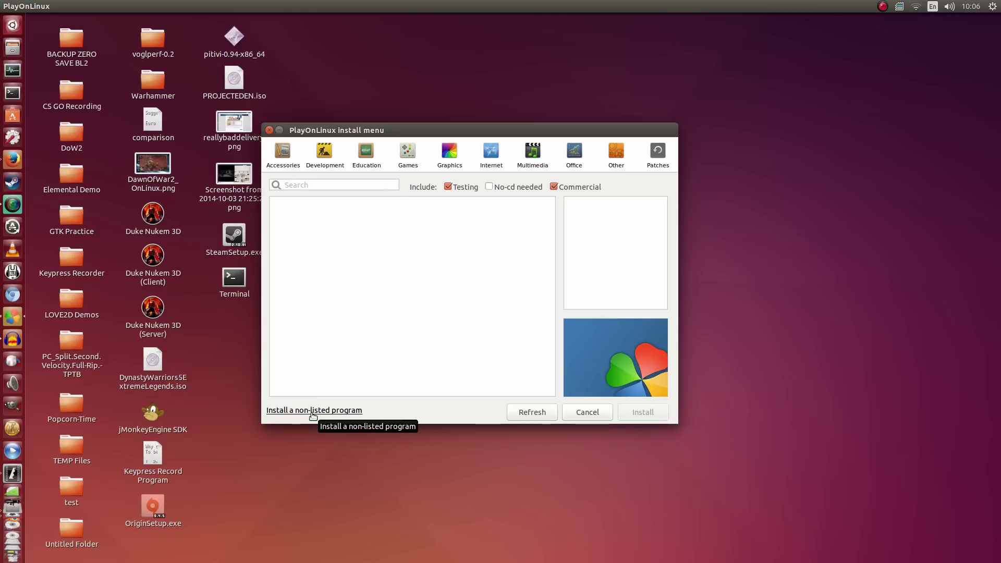
click(313, 411)
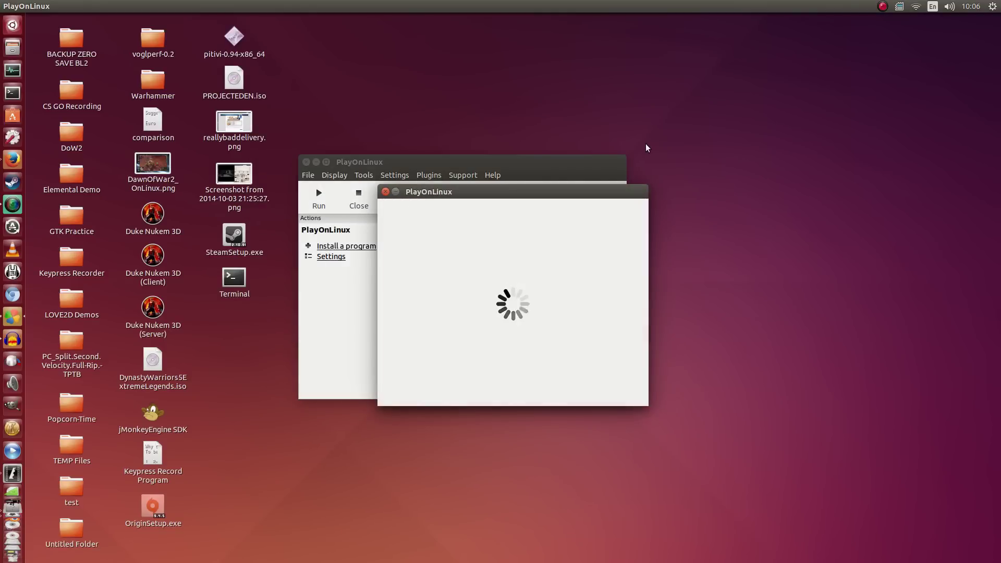
drag(556, 197, 495, 165)
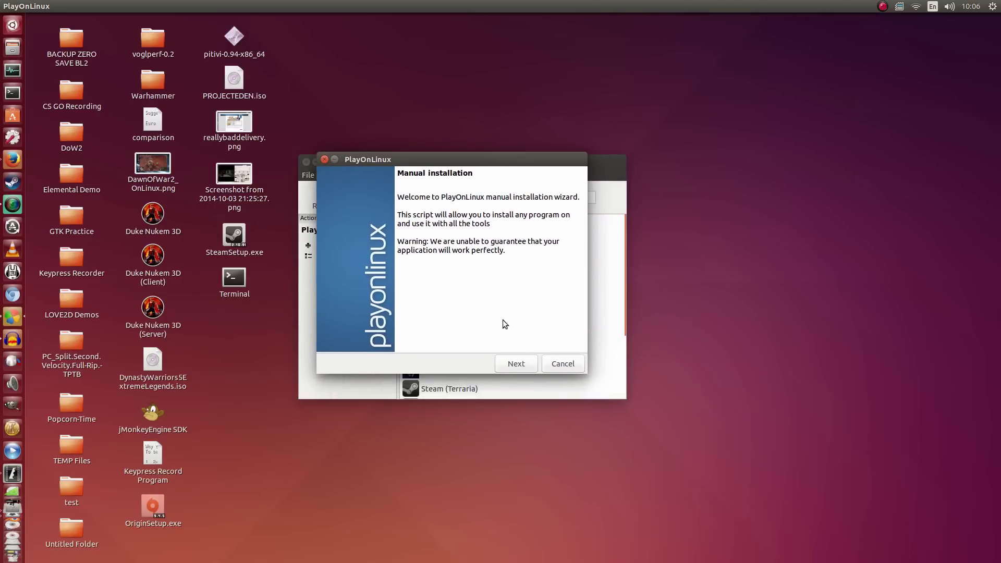
click(508, 359)
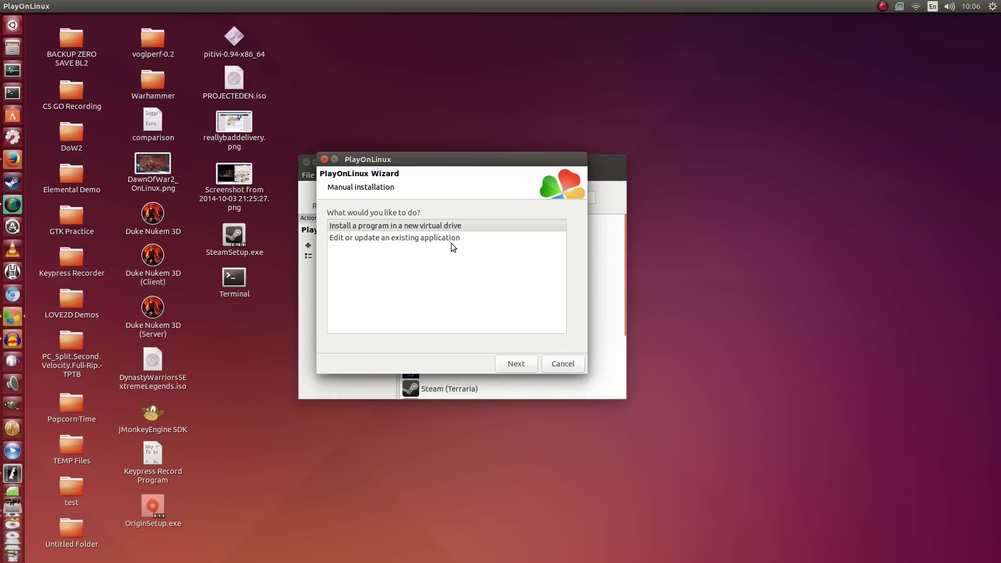
click(458, 224)
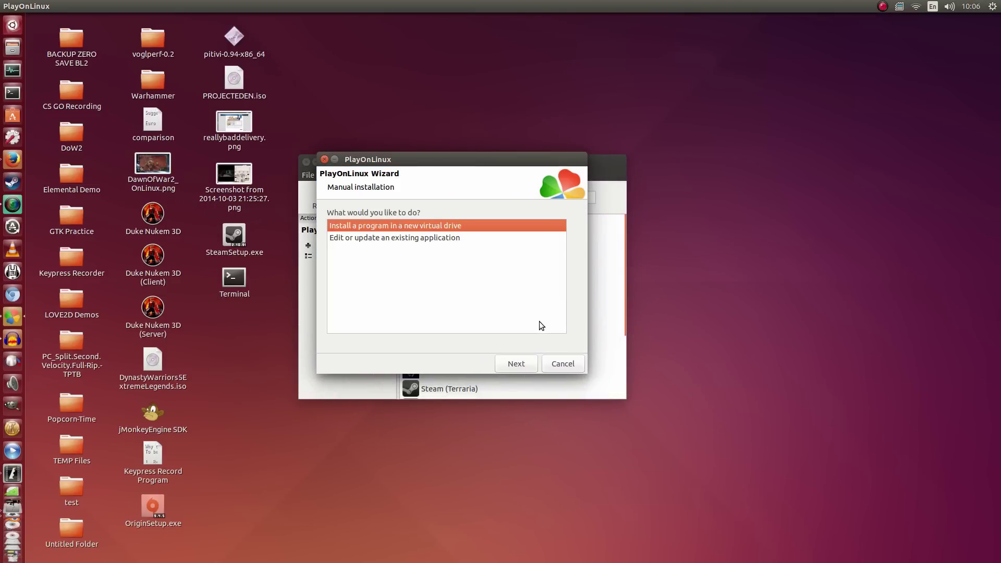
click(526, 364)
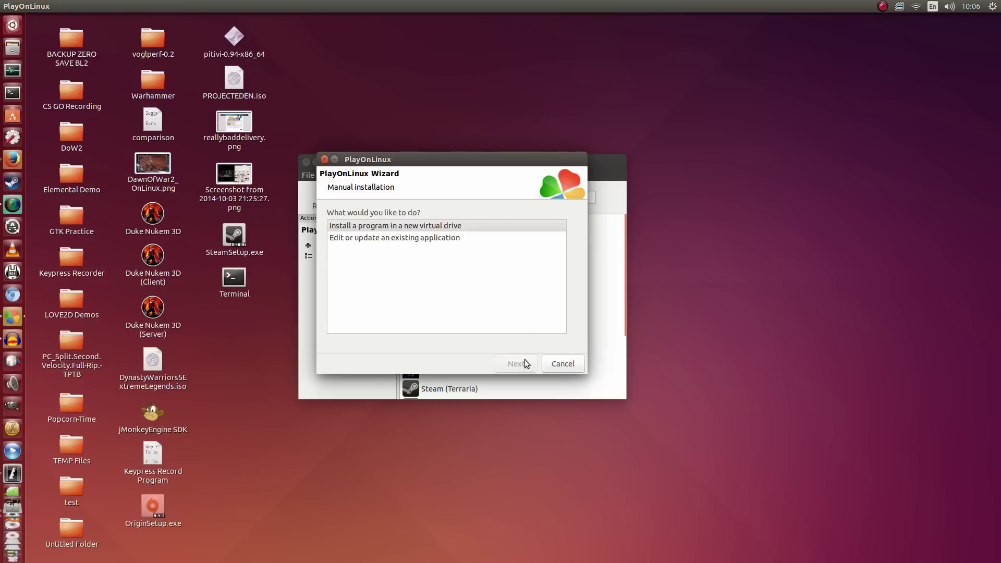
click(525, 364)
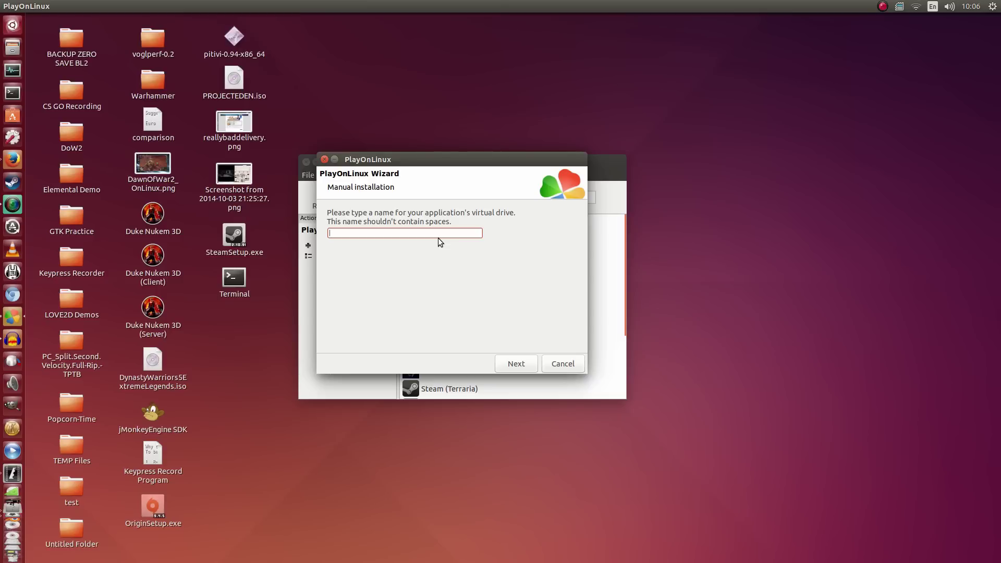
Name the virtual drive 'steamSpaceMarin' and choose another Wine version plus configuring Wine first
text(steamSpaceMarine)
click(511, 361)
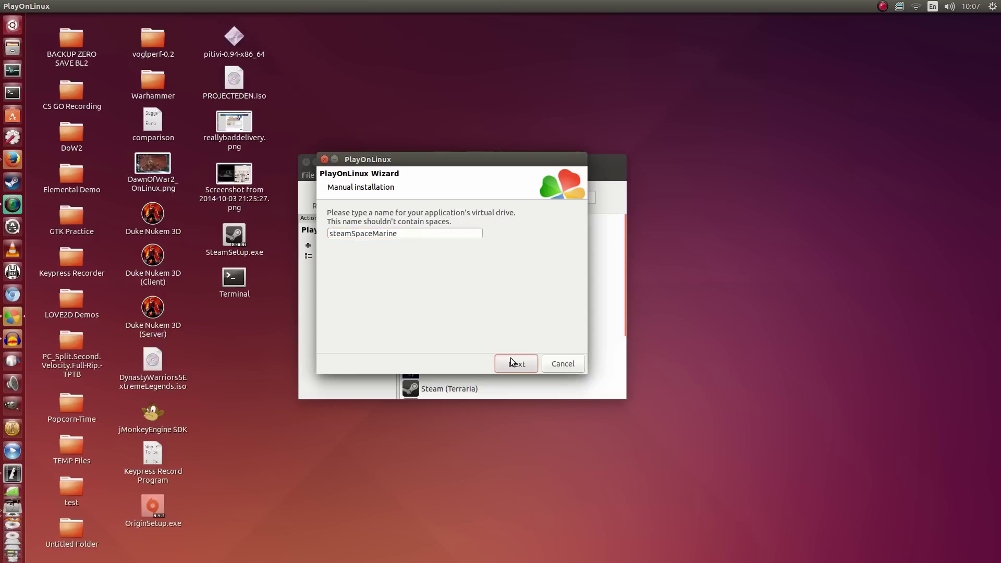
click(395, 236)
click(399, 243)
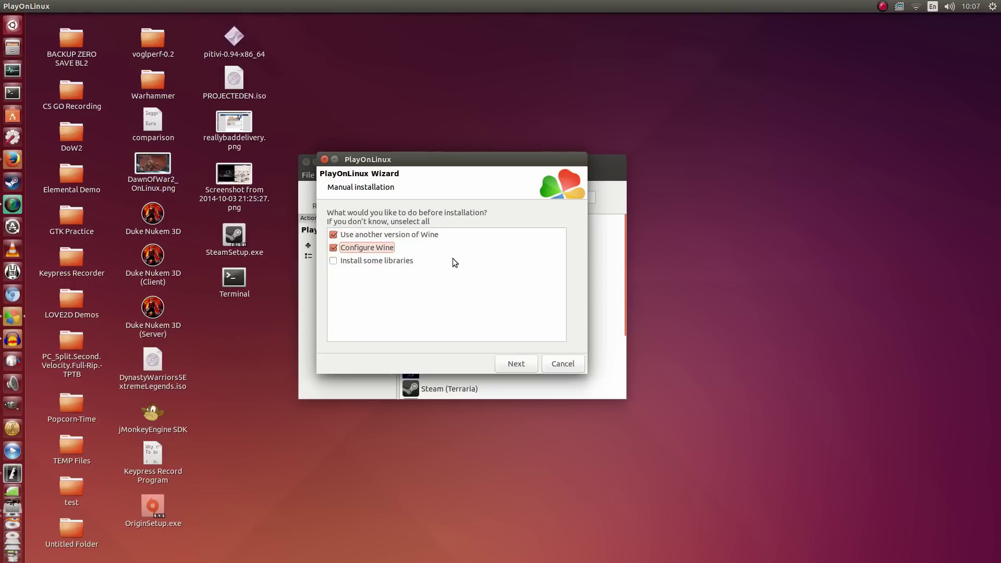
click(518, 365)
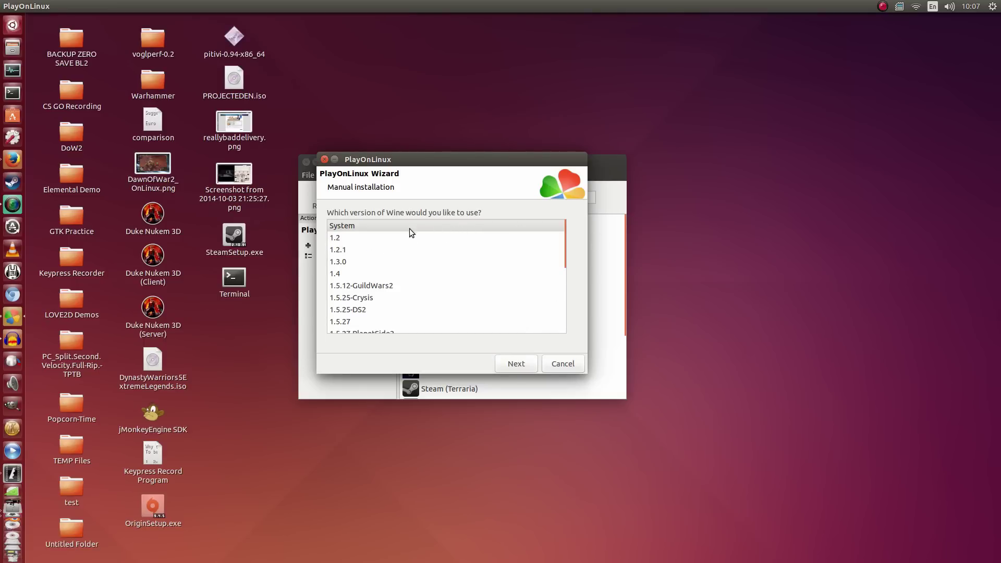
Select Wine version 1.7.30 for the new drive
scroll(410, 227, down, 6)
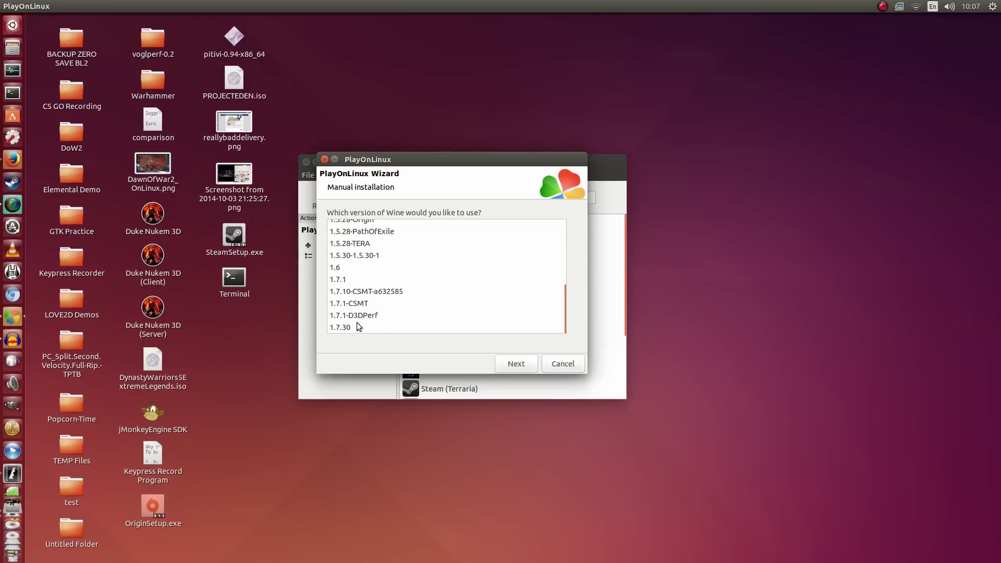
click(353, 328)
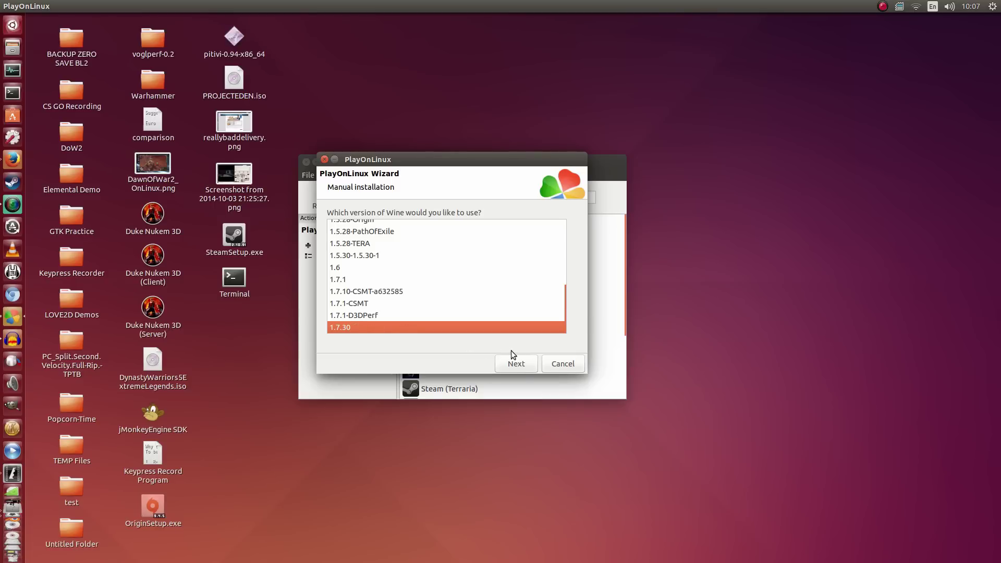
click(521, 368)
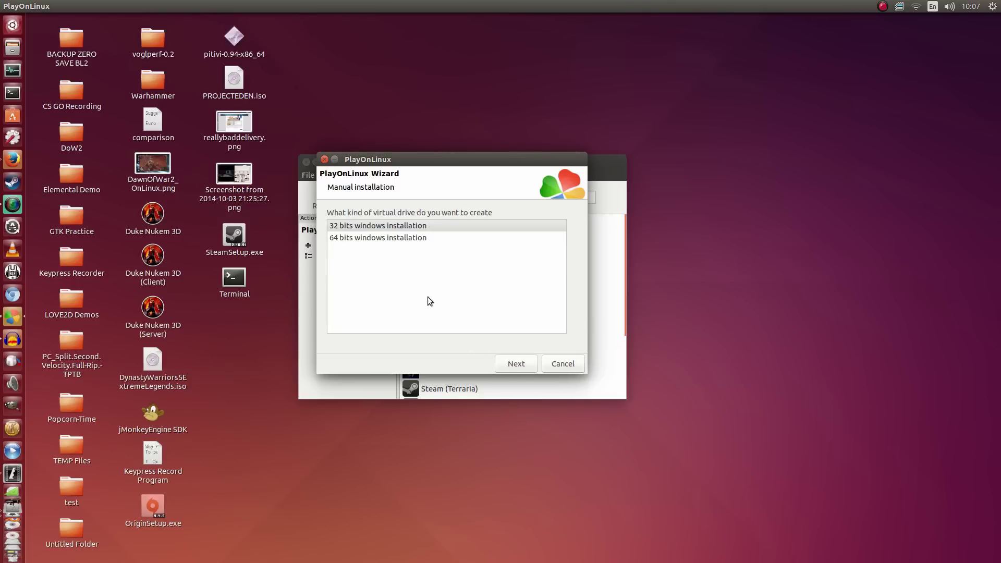
Create the drive as a 32-bit Windows installation
click(439, 225)
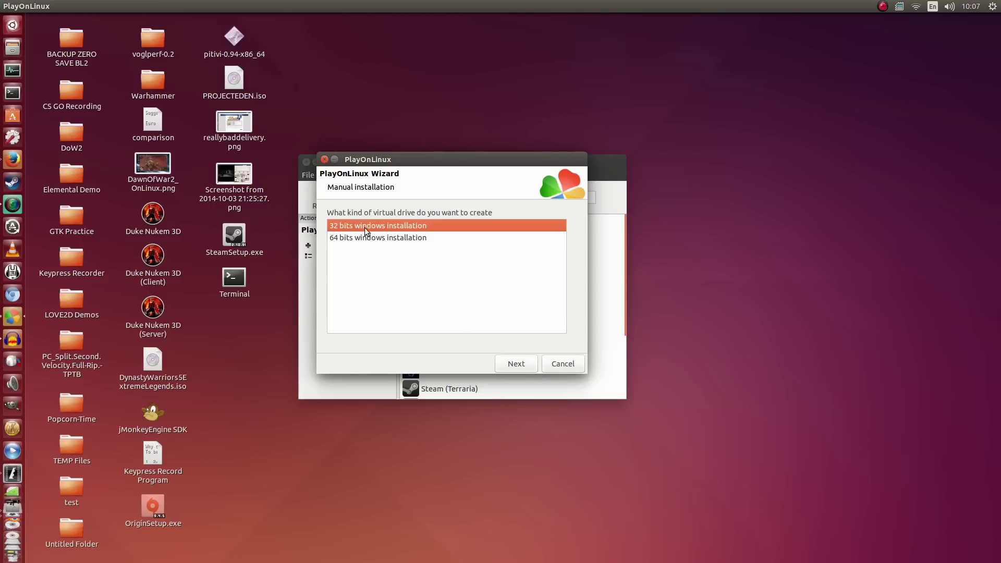
click(516, 365)
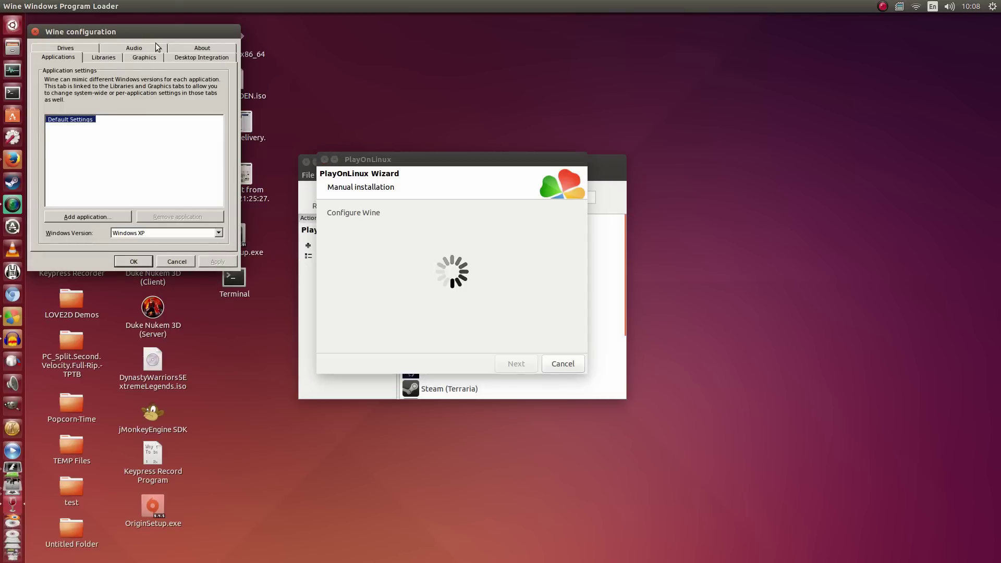
Enable Emulate a virtual desktop in the Graphics tab with size 1600 x 900
drag(133, 33, 460, 163)
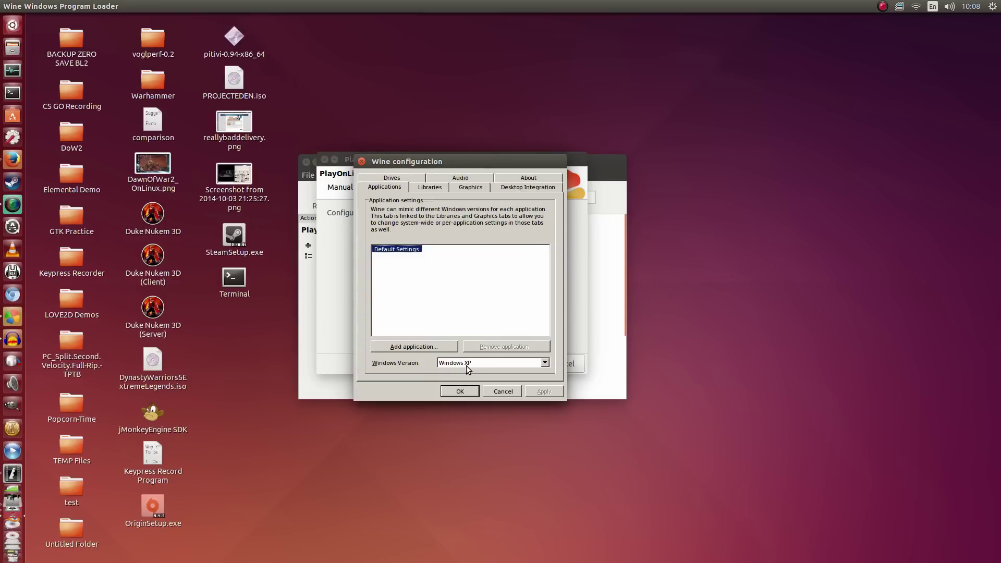
click(472, 189)
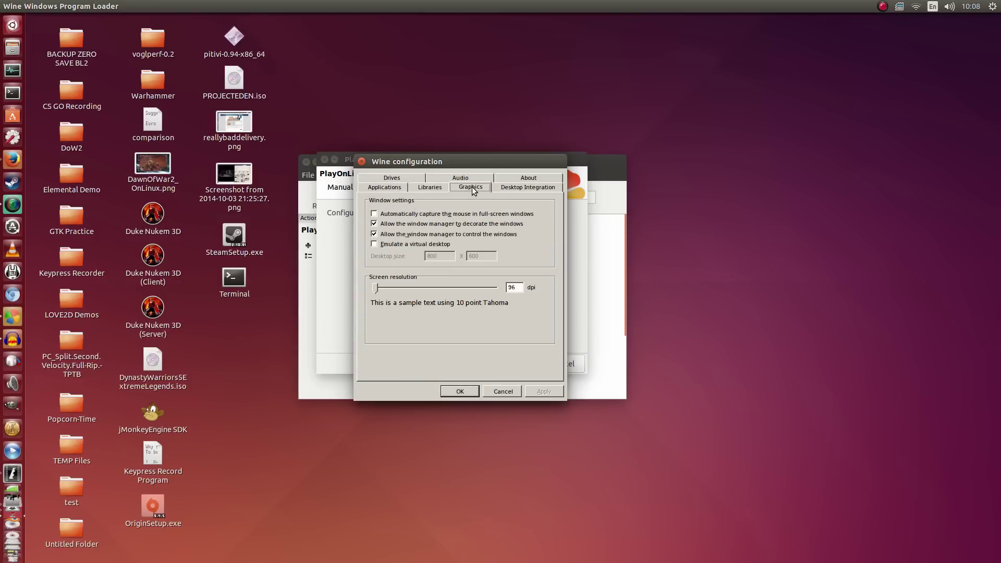
click(375, 245)
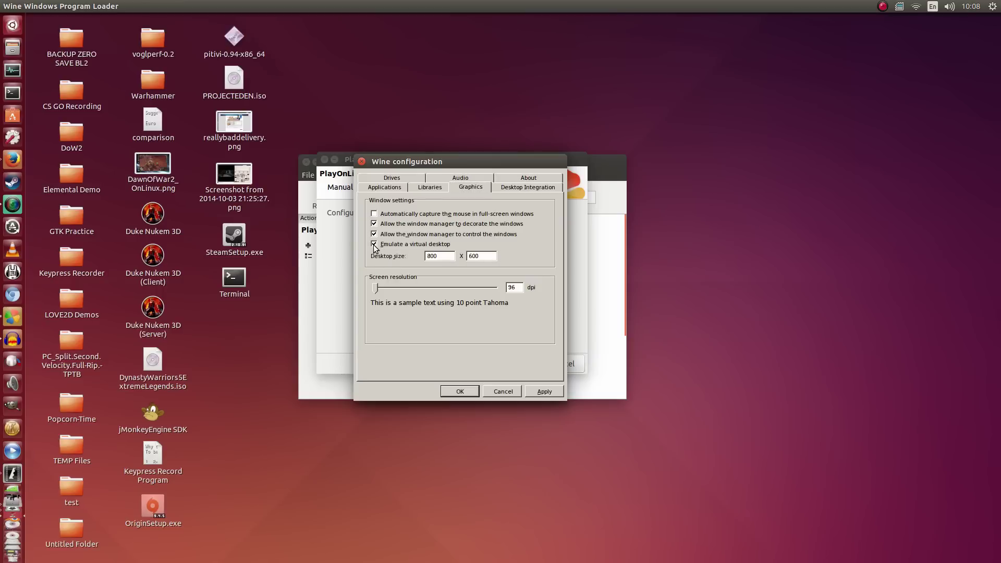
double_click(448, 257)
text(1600)
key(Tab)
text(900)
Apply the Wine settings and run SteamSetup.exe from the Desktop as the installer
click(546, 393)
click(453, 391)
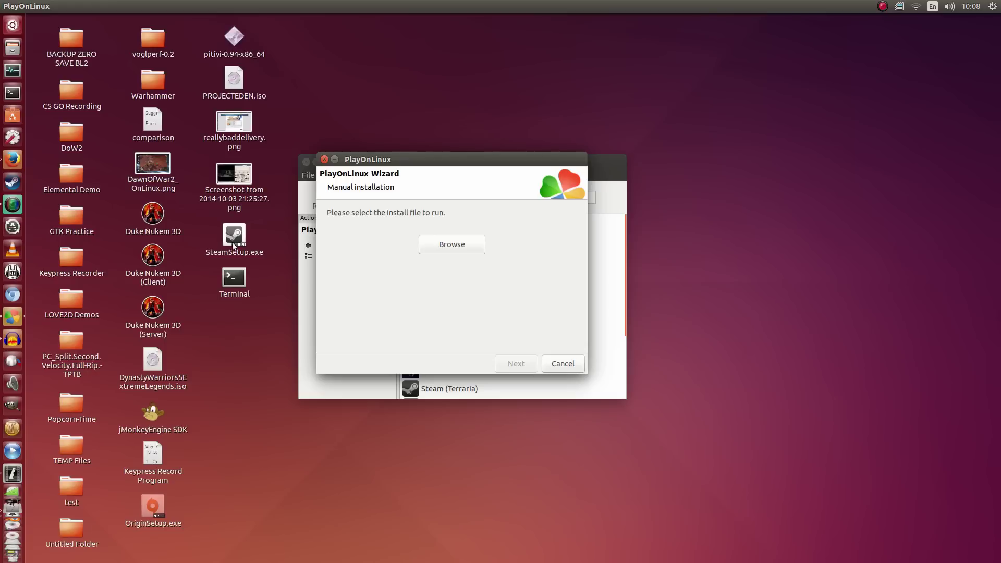
click(425, 246)
click(287, 221)
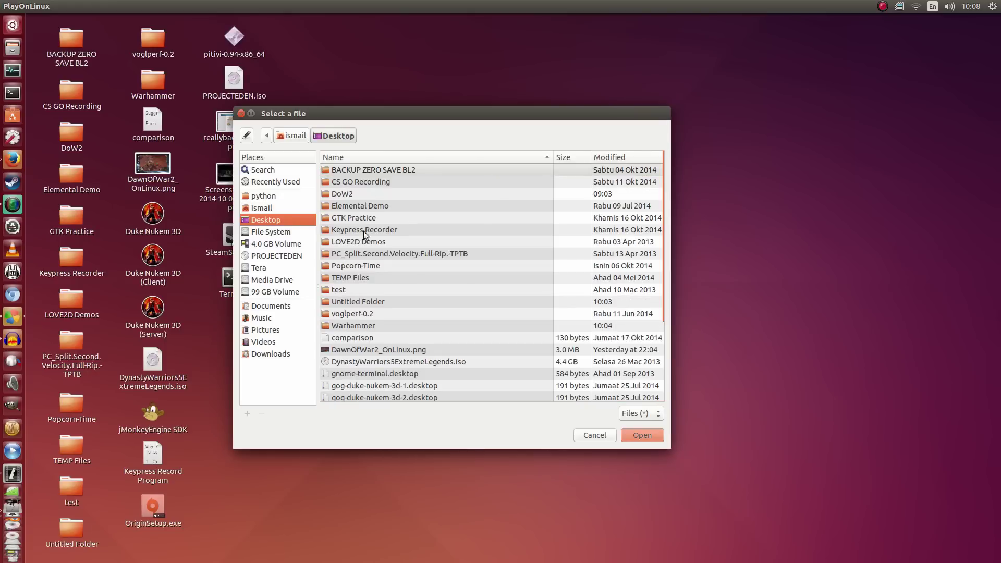
scroll(383, 263, down, 5)
click(360, 396)
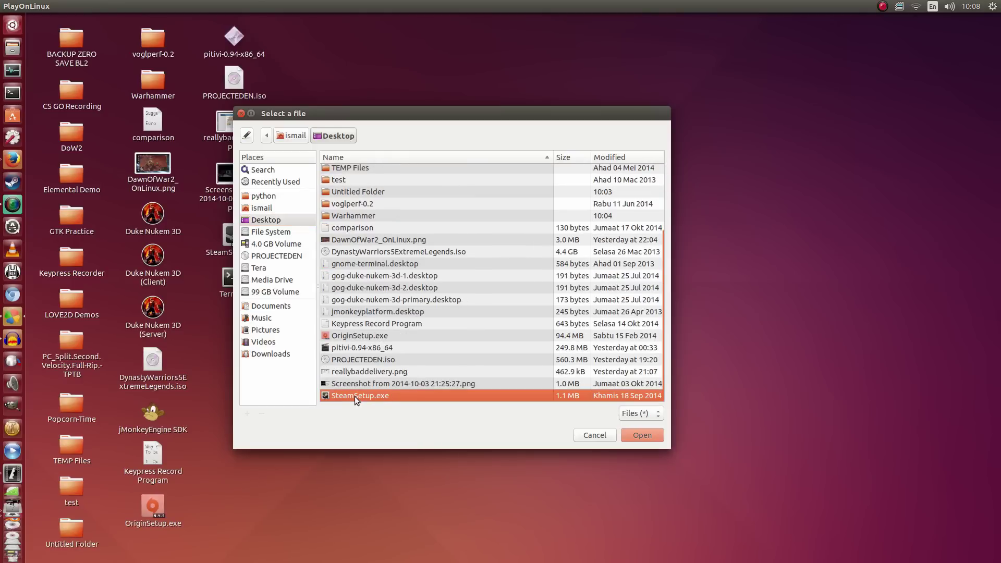
click(640, 437)
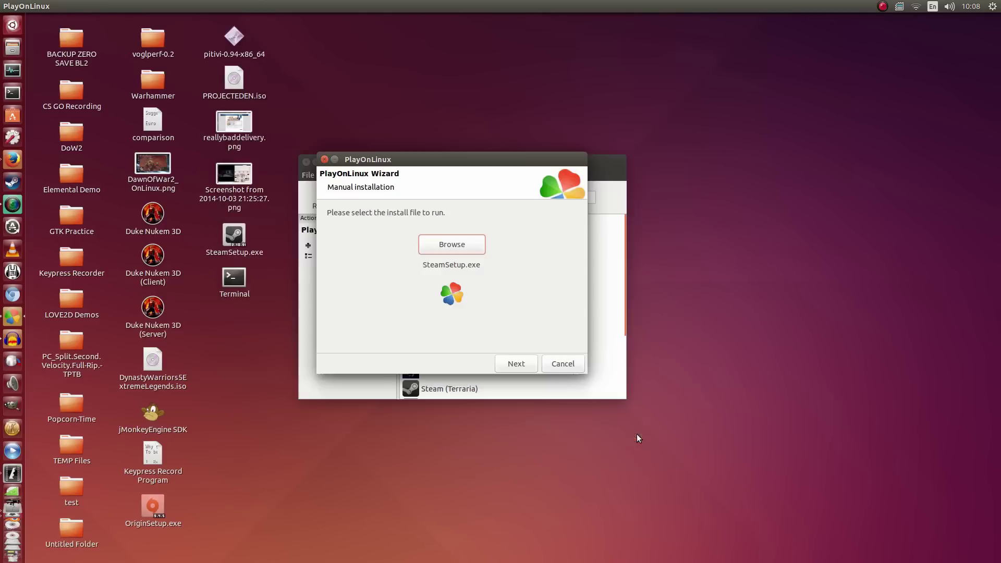
click(518, 364)
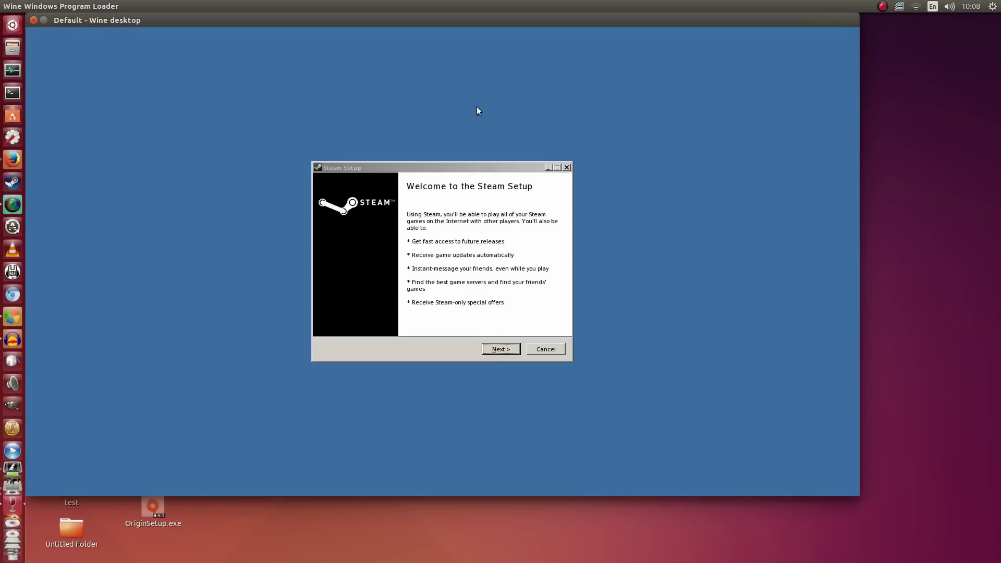
Install Steam in English after accepting the license, then close the Steam window
drag(453, 26, 508, 56)
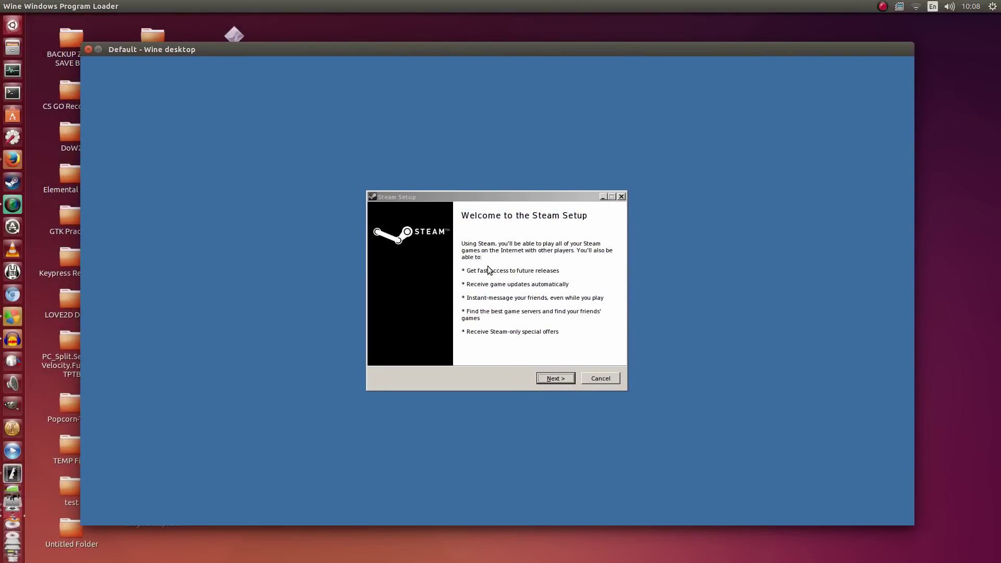
click(550, 383)
click(509, 355)
click(569, 380)
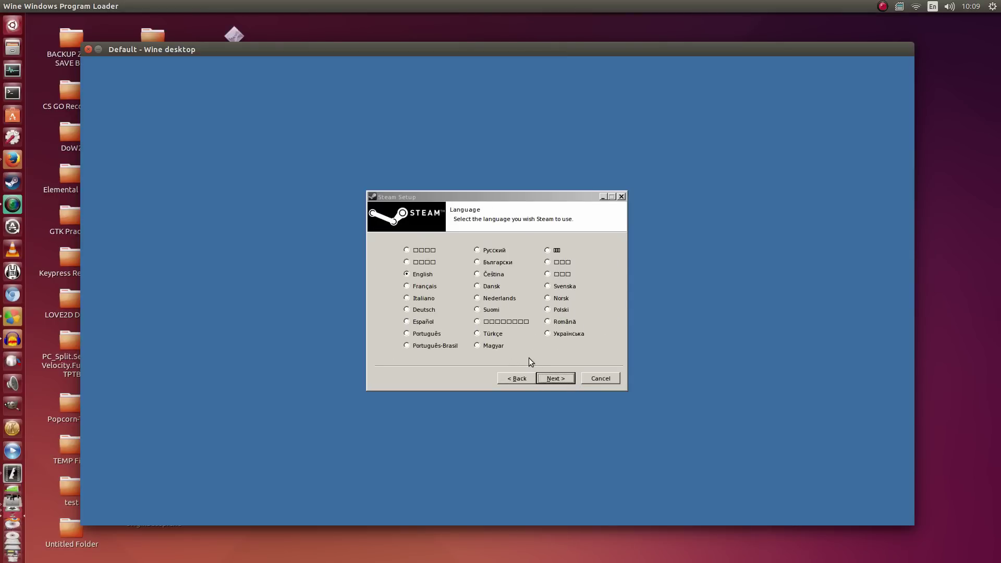
click(557, 382)
click(554, 378)
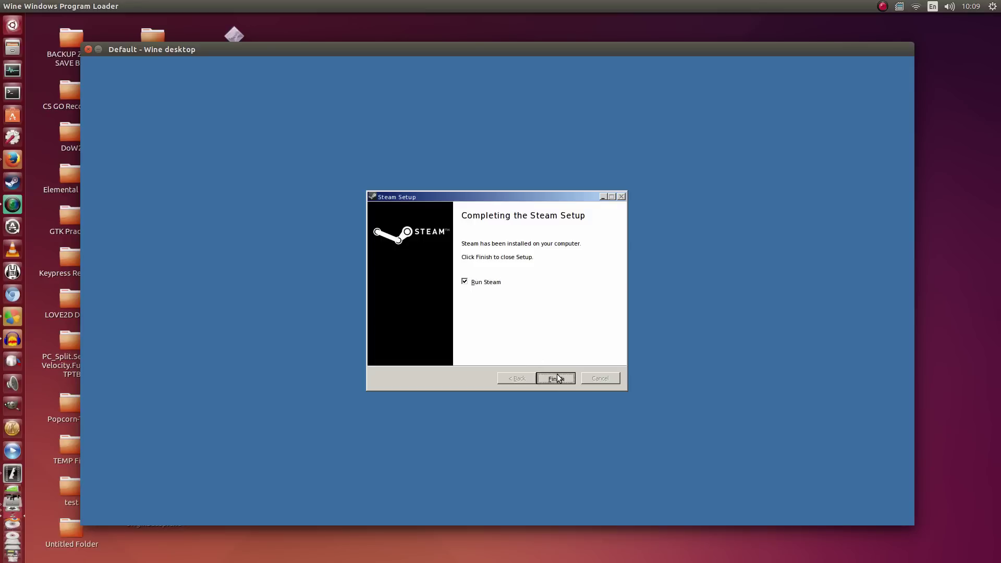
click(556, 378)
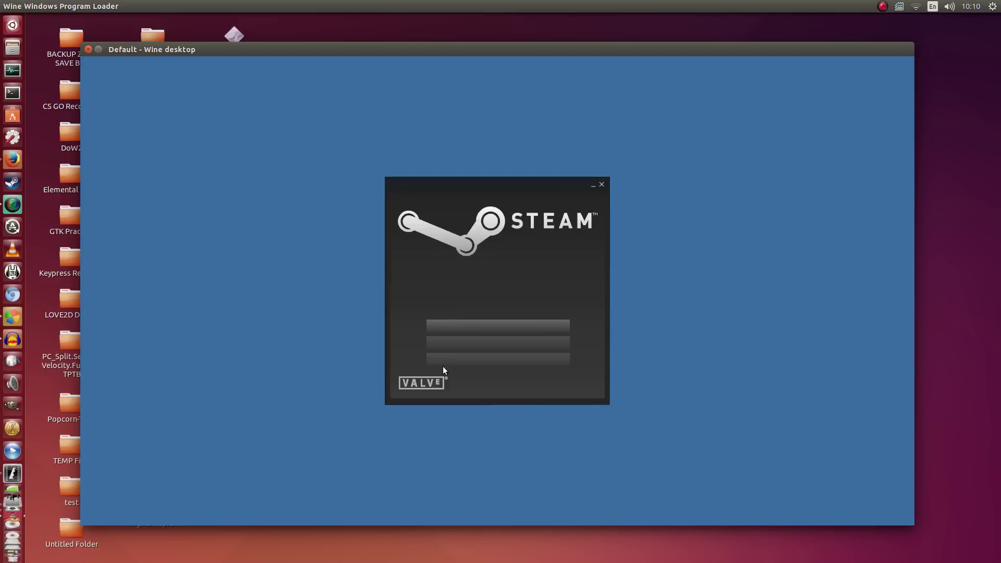
click(601, 185)
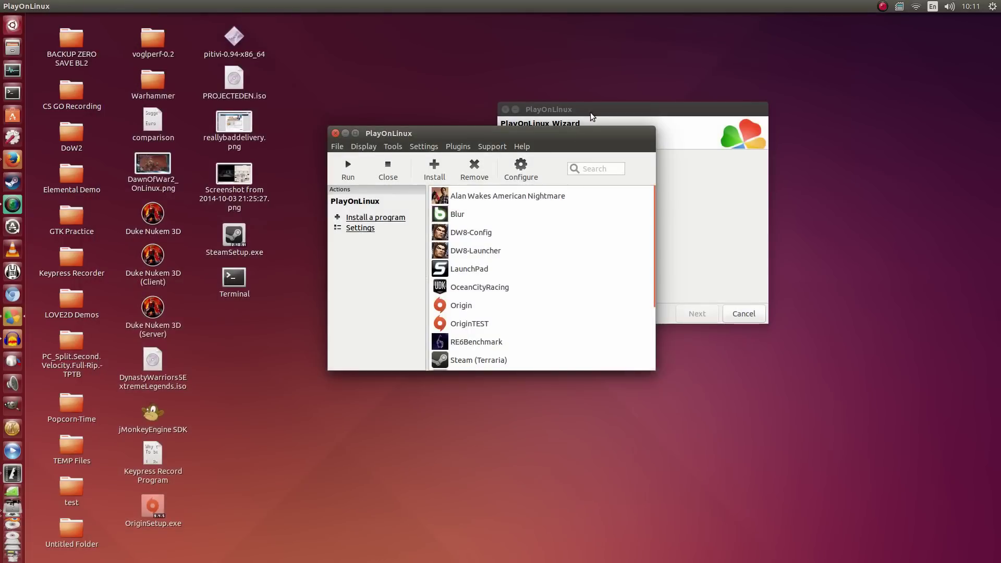
drag(592, 113, 465, 181)
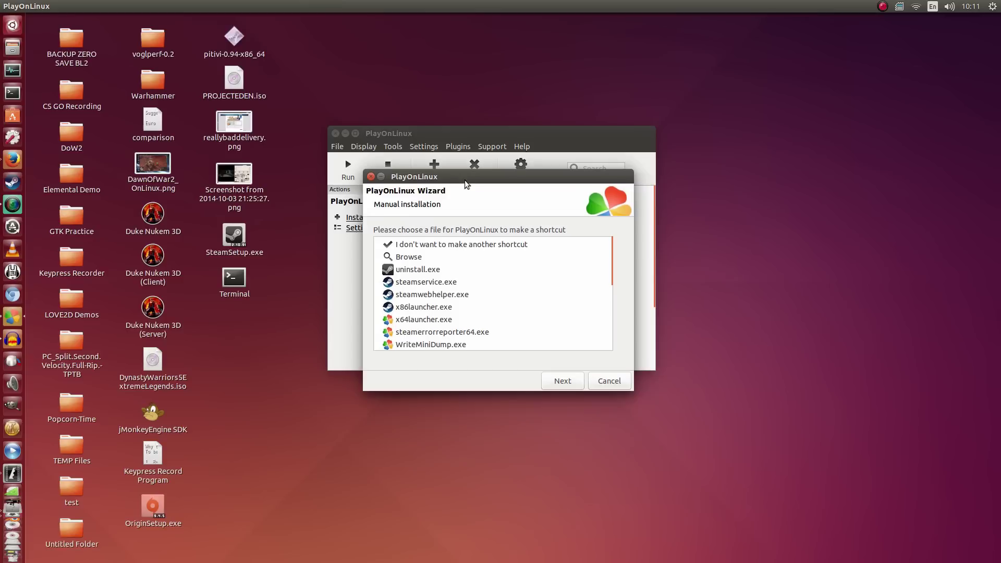
Choose Steam.exe from the file list as the shortcut target
scroll(480, 267, down, 2)
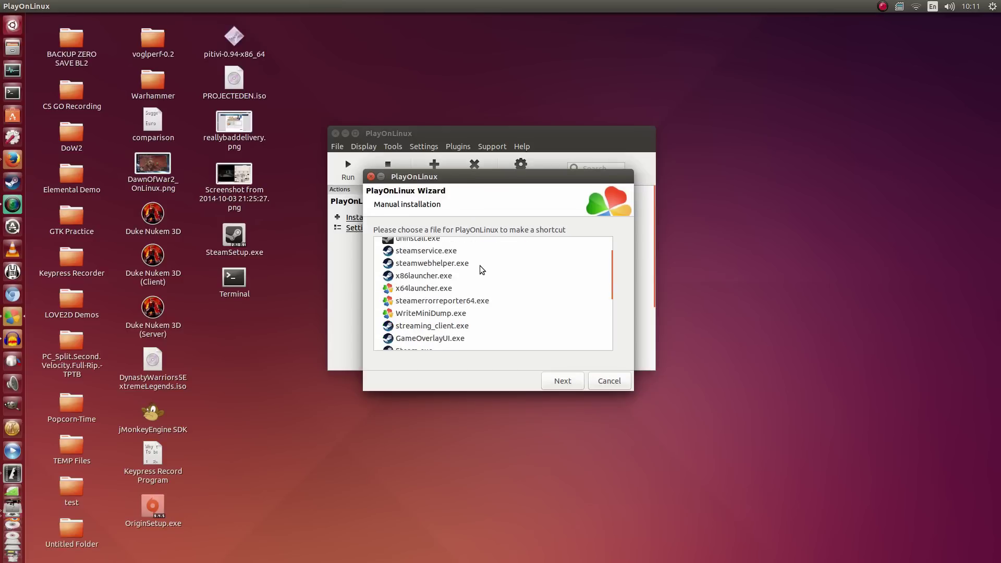
scroll(480, 270, down, 3)
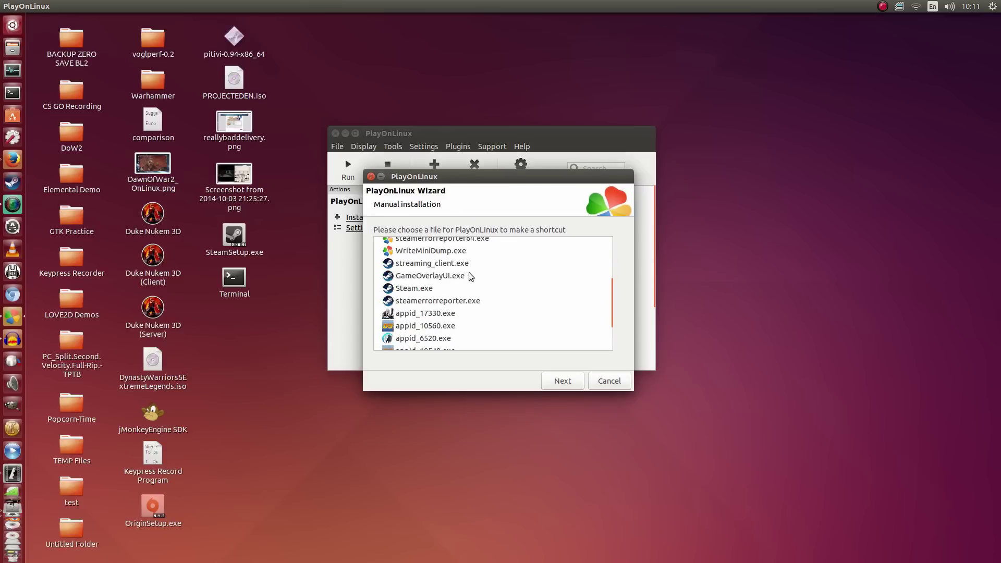
scroll(471, 276, up, 2)
click(427, 320)
scroll(440, 319, up, 3)
scroll(443, 317, down, 4)
scroll(446, 310, up, 3)
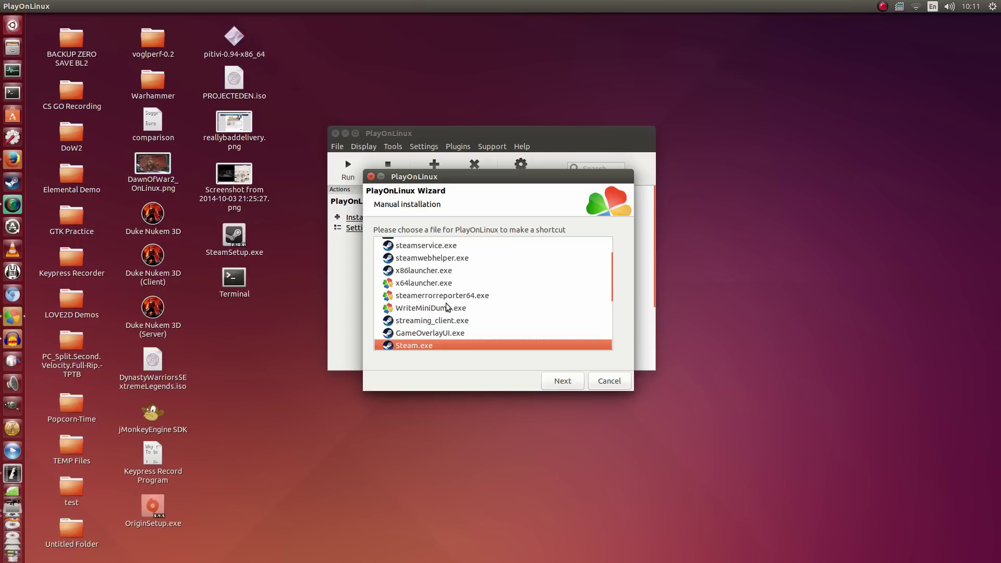
scroll(446, 307, down, 3)
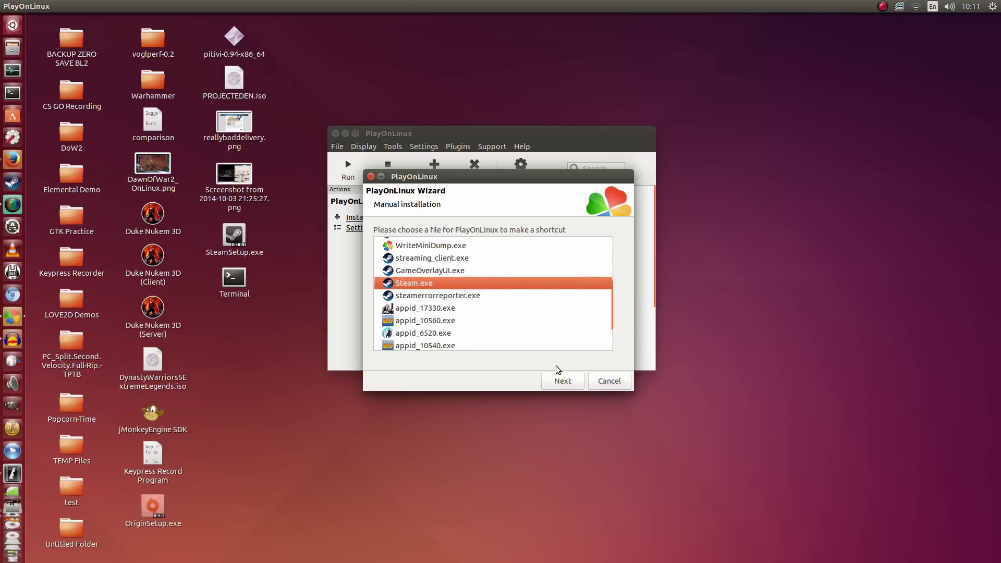
click(558, 380)
Name the shortcut Steam-DawnOfWar2 and finish without further shortcuts
click(452, 245)
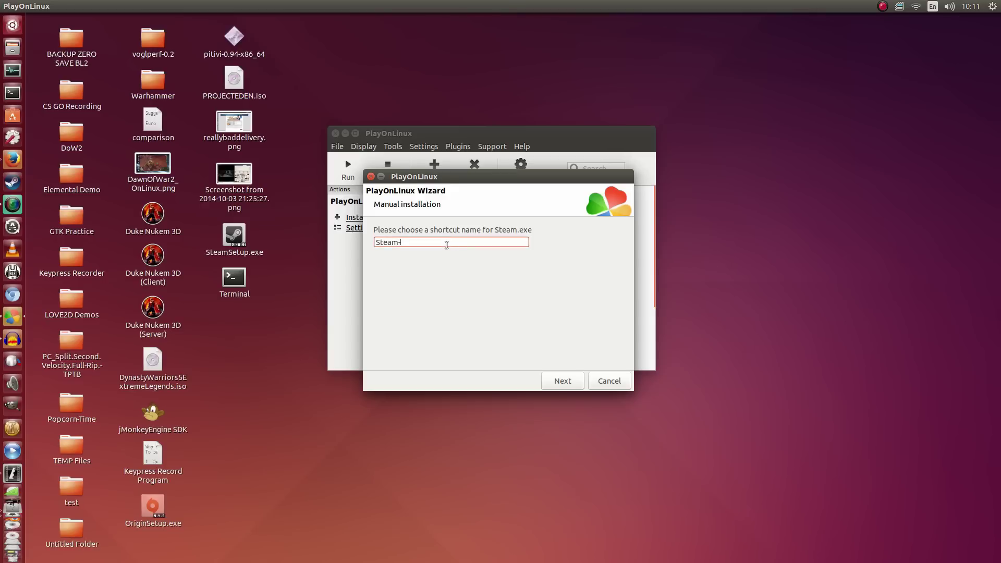
text(-DawnOfWar2)
click(562, 381)
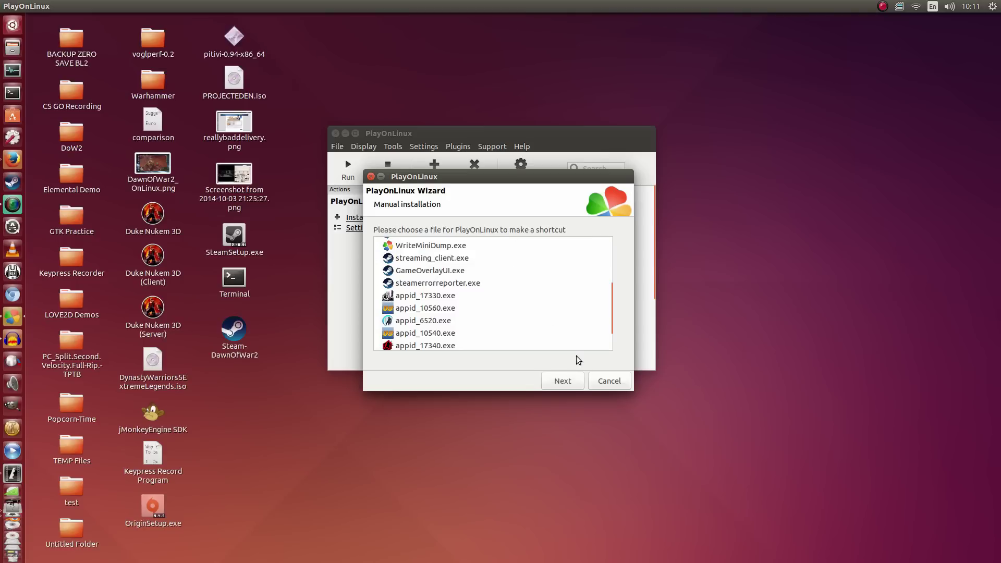
click(603, 382)
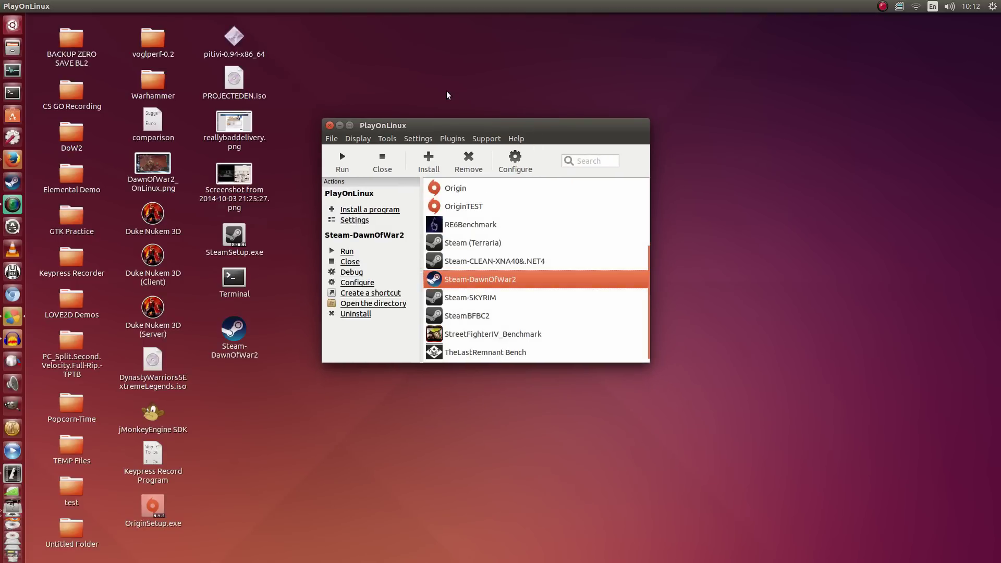
Set the General tab Arguments of Steam-DawnOfWar2 to -no-dwrite, then close its configuration
right_click(471, 282)
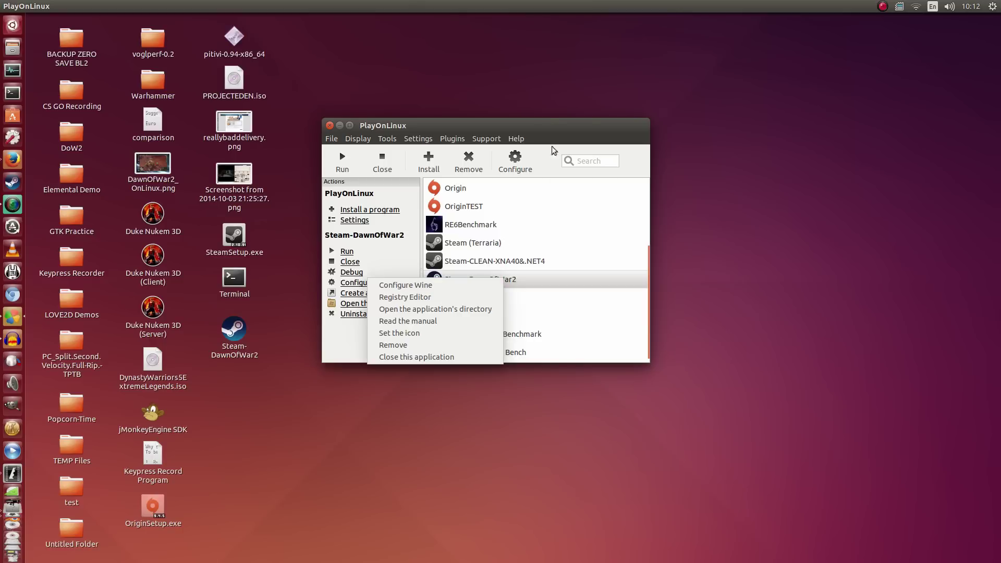
click(542, 123)
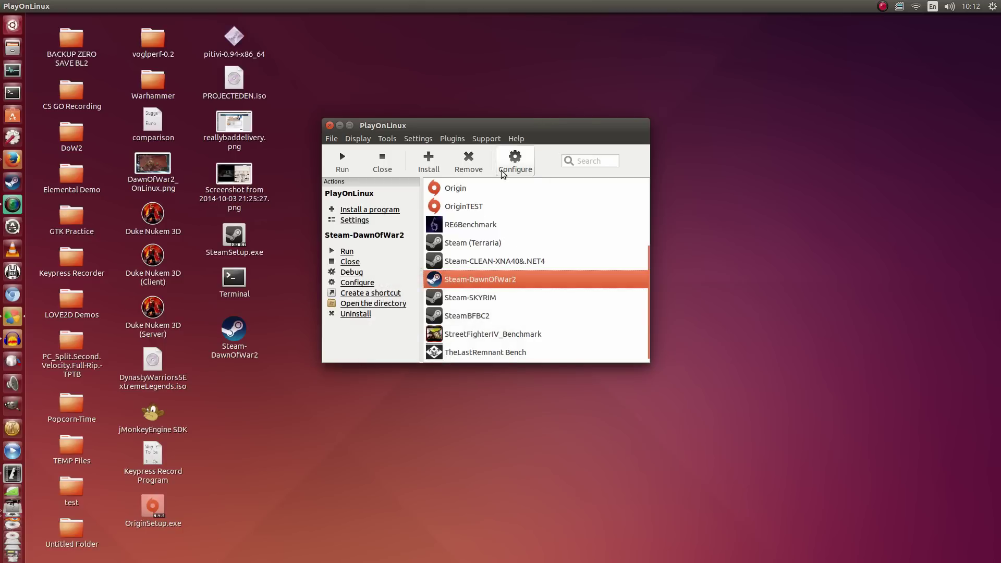
click(520, 167)
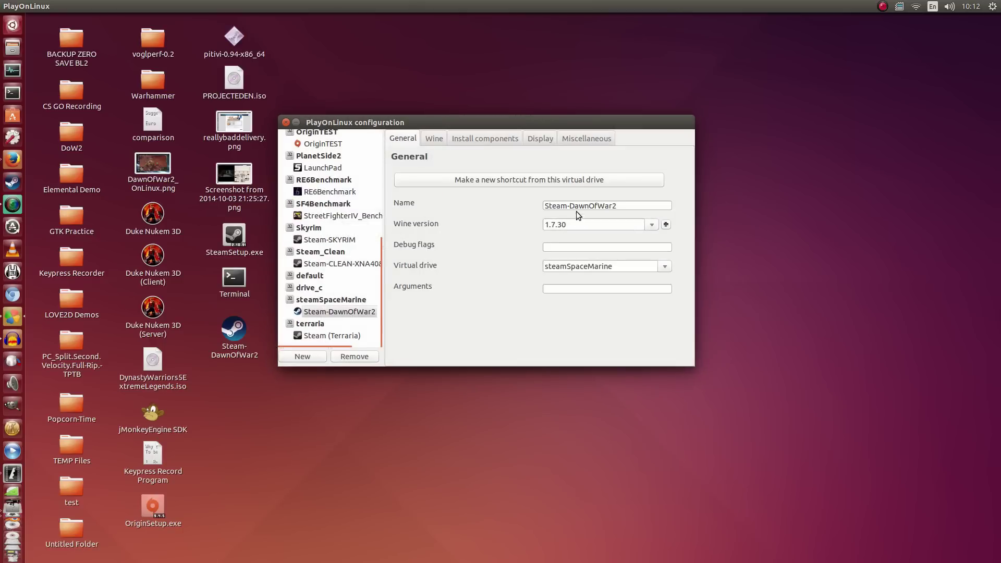
drag(558, 117, 548, 140)
click(553, 306)
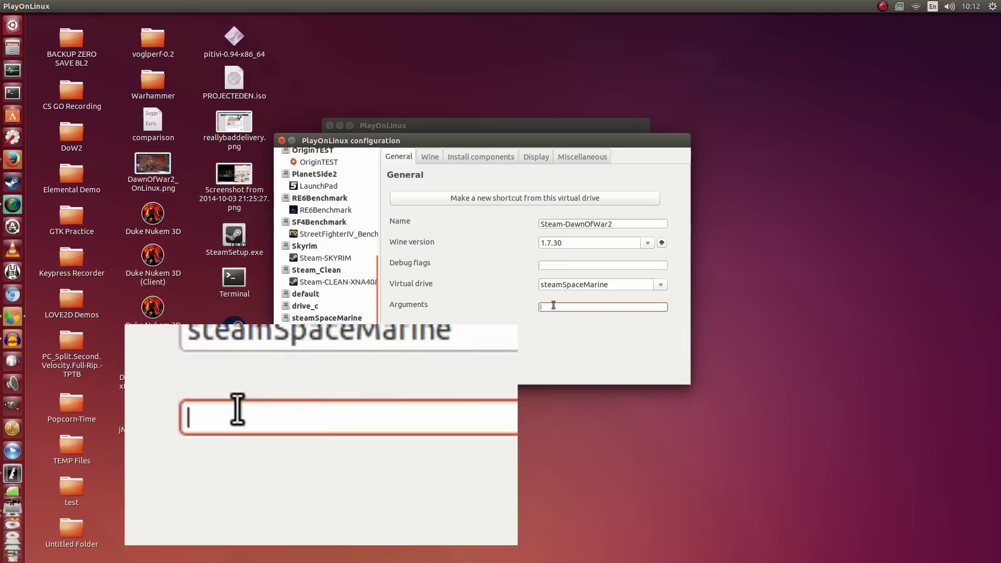
text(-no-dwrite)
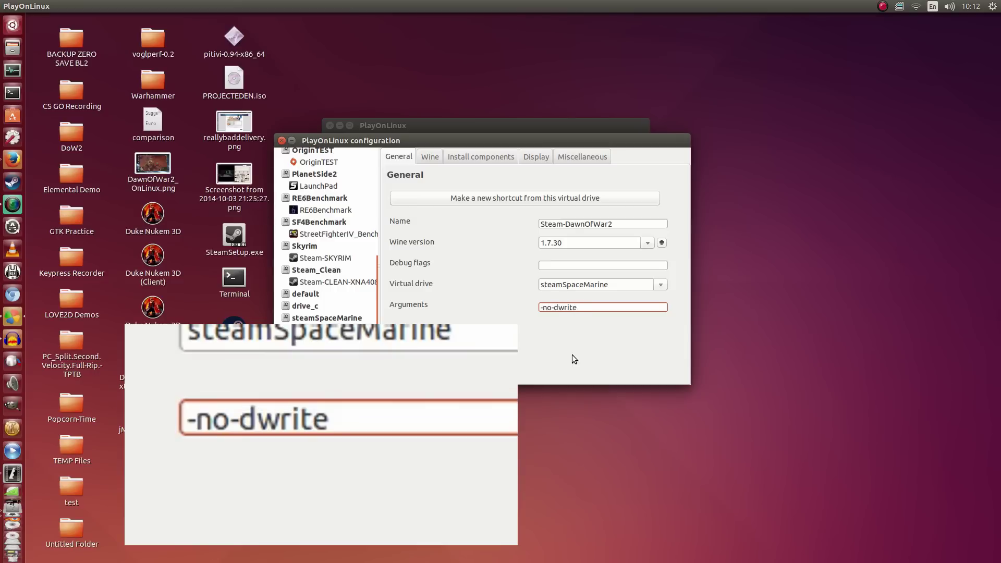
drag(590, 307, 531, 304)
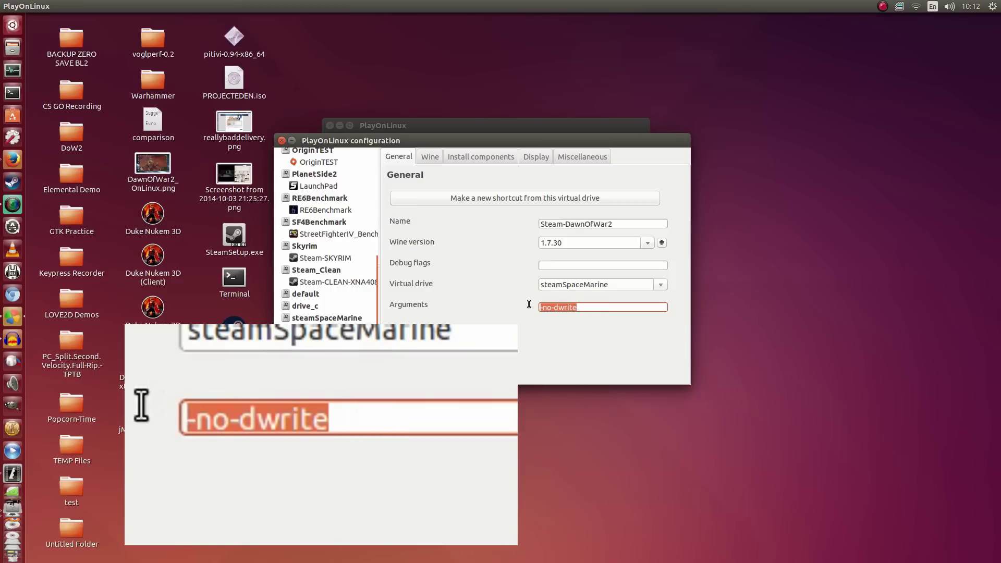
click(282, 141)
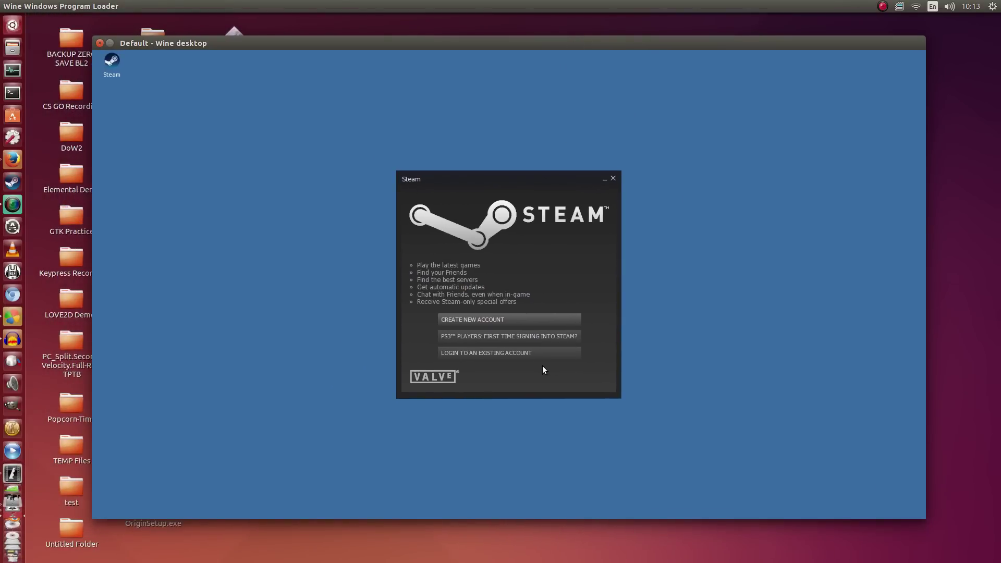
Log in to the existing Steam account by pasting the account name and entering the password
click(512, 354)
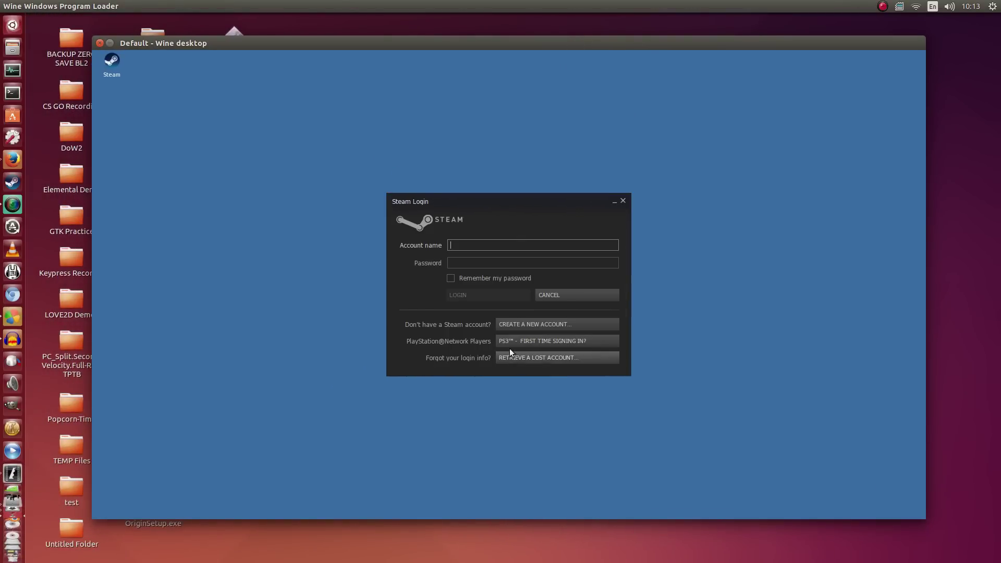
click(510, 247)
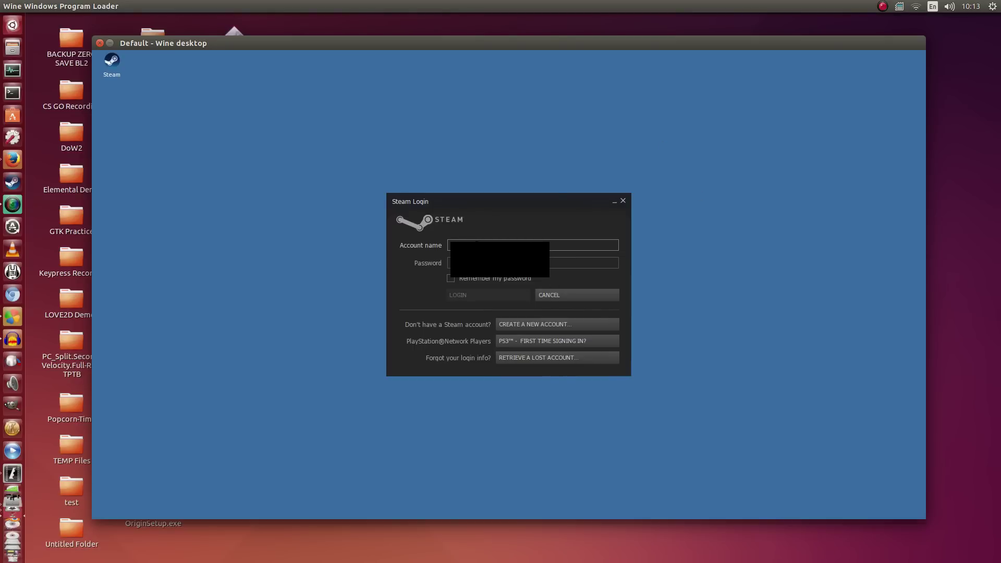
right_click(561, 243)
click(588, 207)
key(Tab)
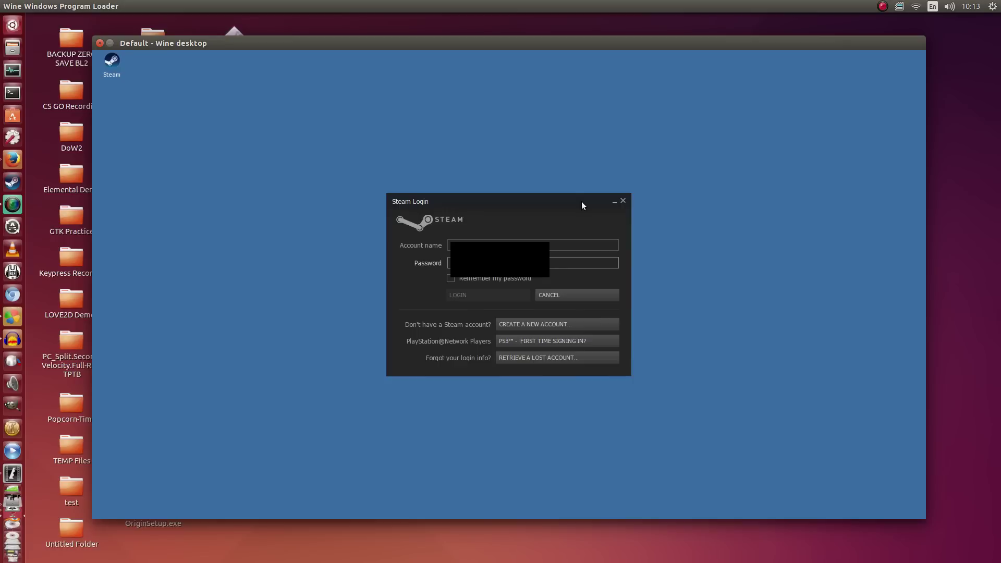
text(a)
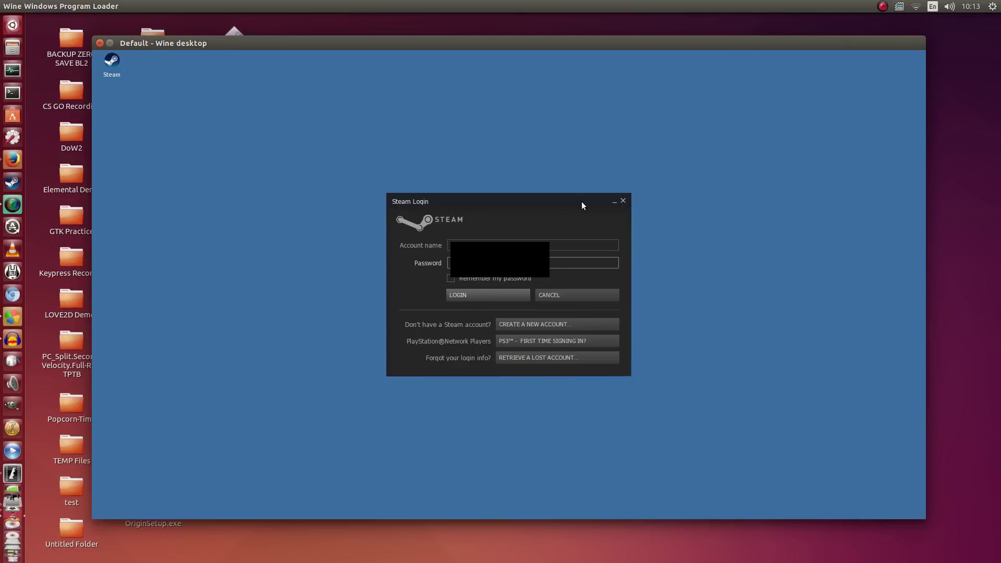
click(491, 295)
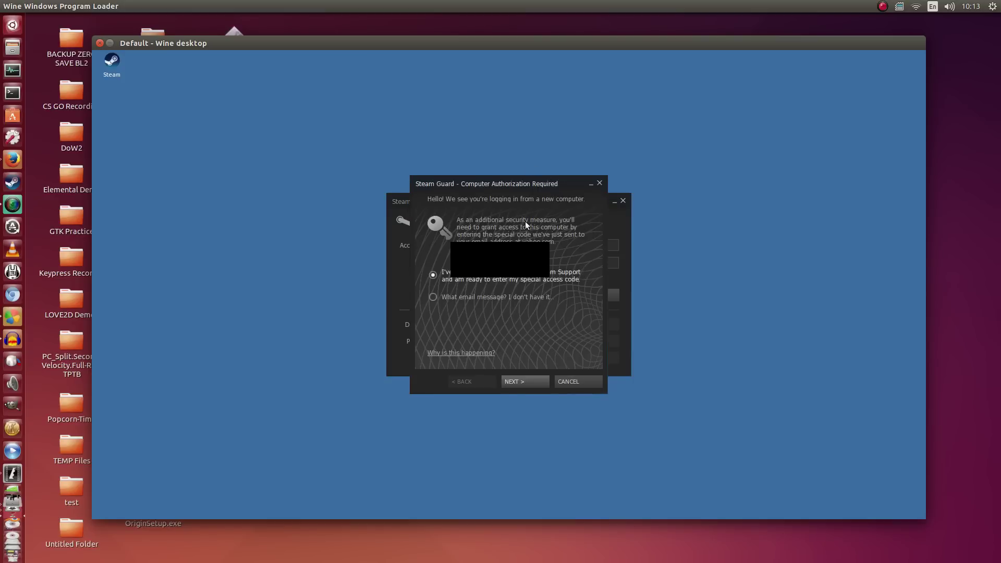
Paste the emailed Steam Guard access code, untick Remember this computer, and complete authorization
click(510, 380)
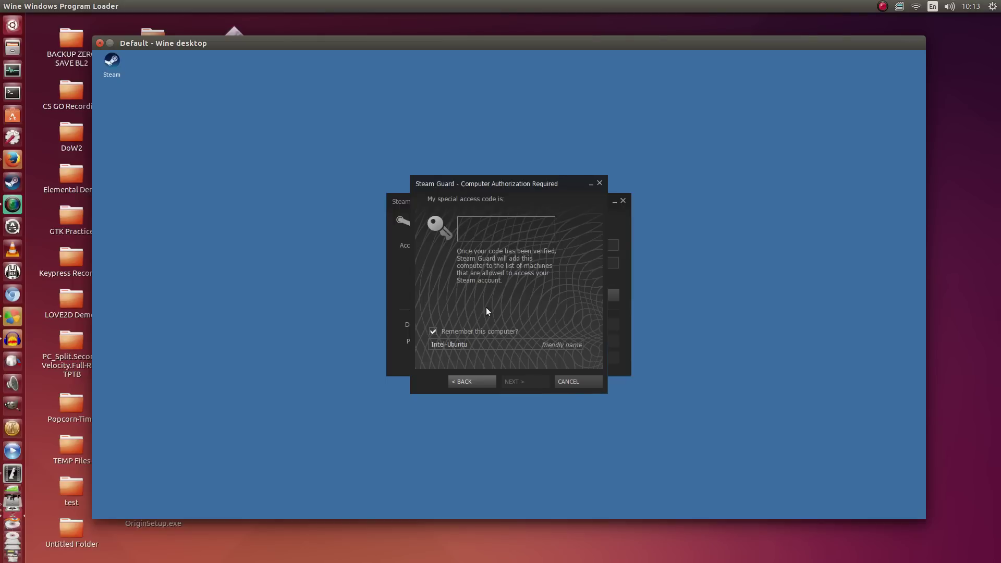
right_click(493, 231)
click(505, 258)
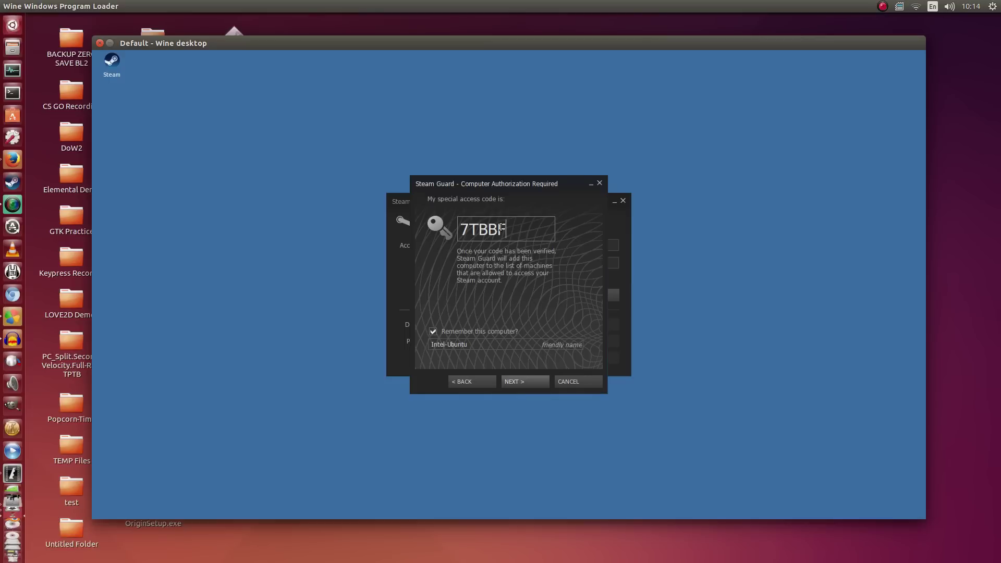
click(435, 331)
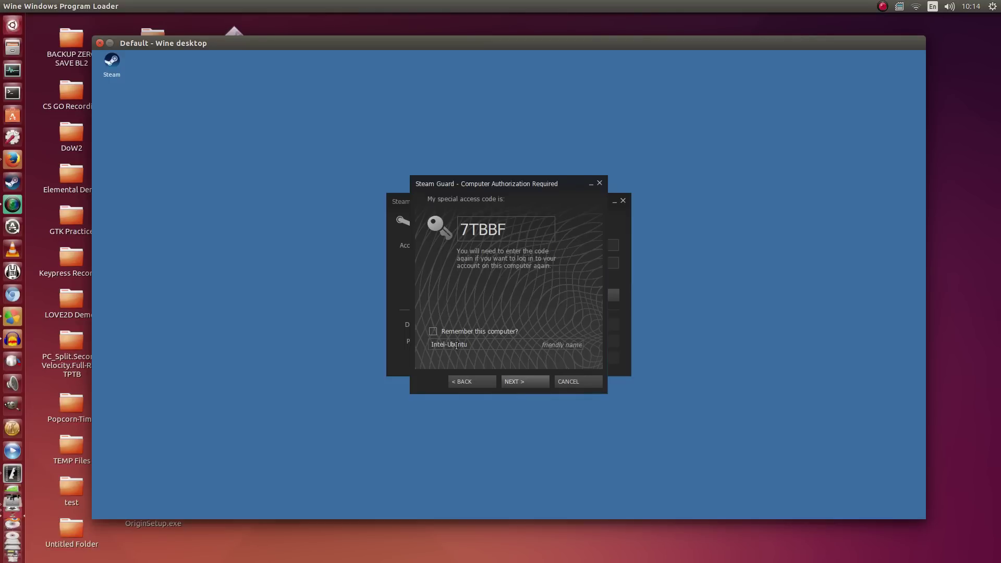
click(455, 343)
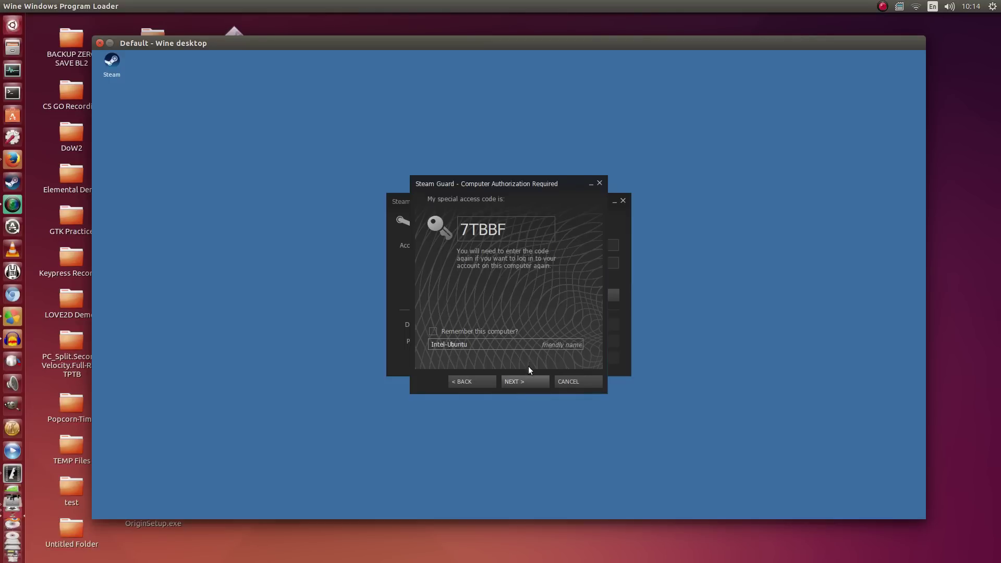
click(511, 382)
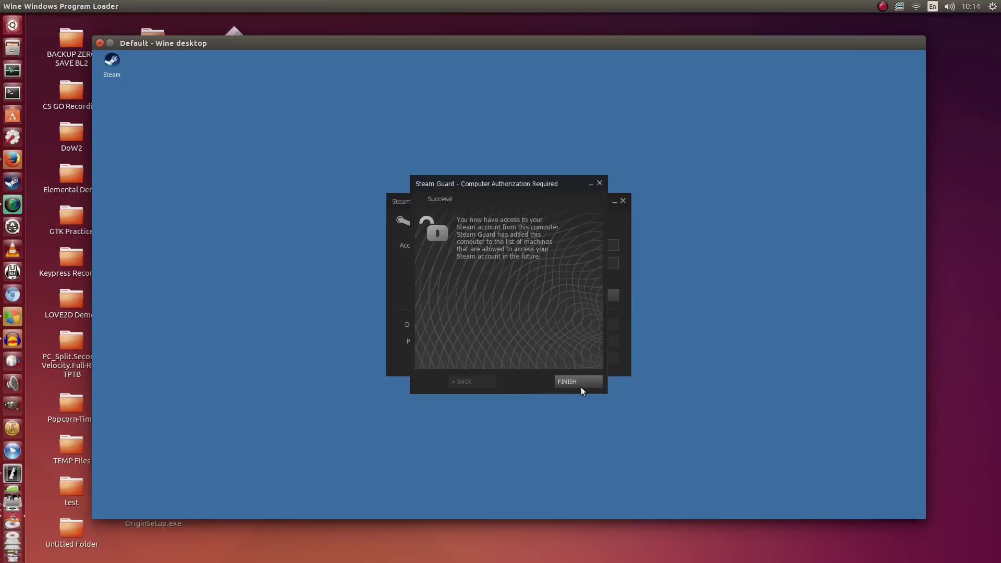
click(581, 386)
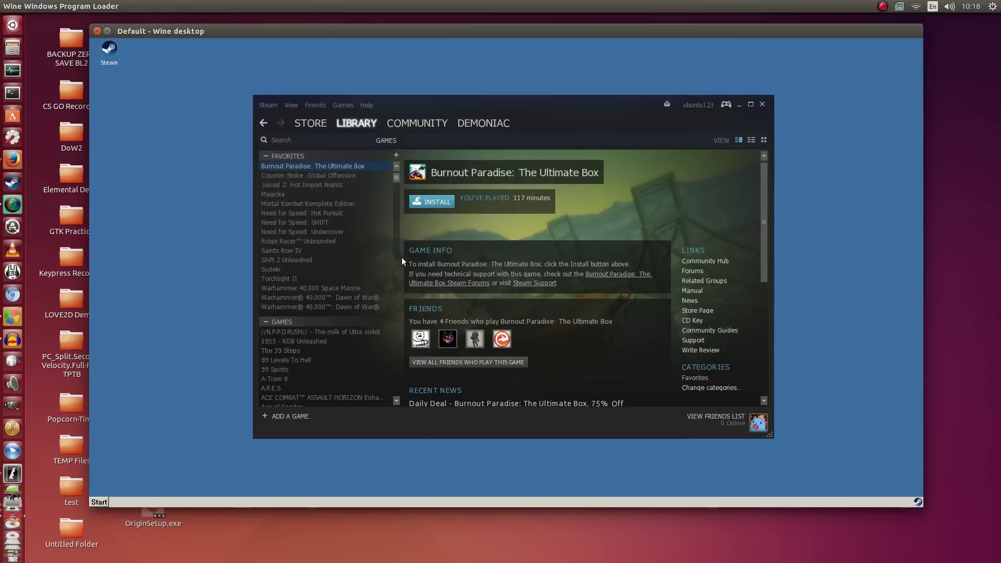
Show the Warhammer 40,000: Dawn of War II page from Favorites in the Steam library
click(306, 136)
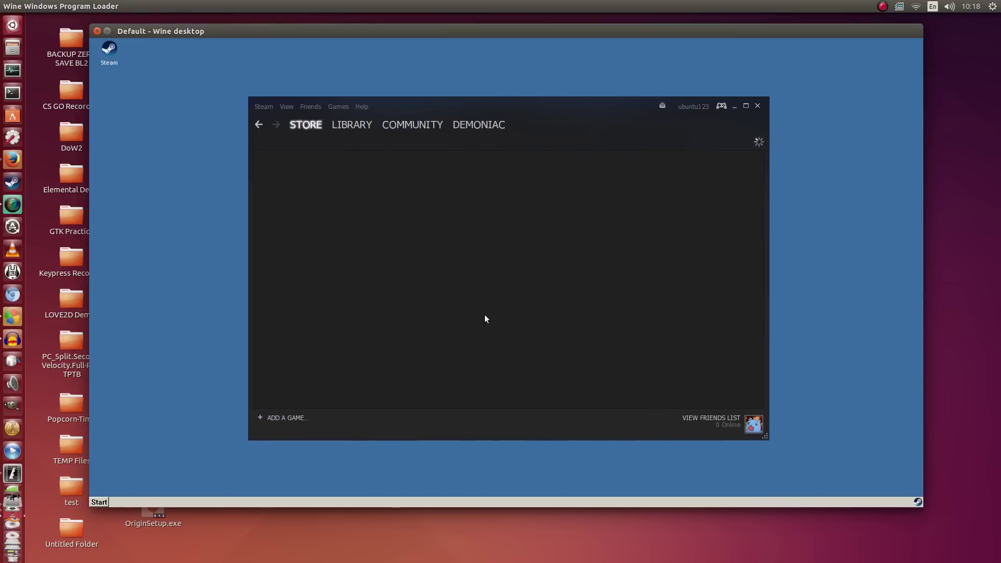
click(352, 136)
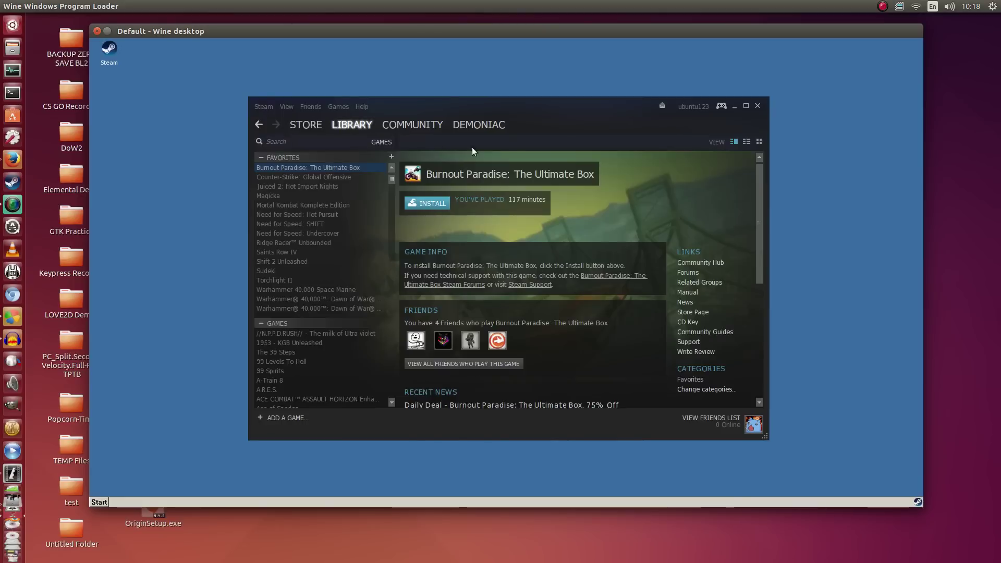
mouse_move(390, 180)
mouse_down()
mouse_move(396, 230)
mouse_move(399, 180)
mouse_up()
click(343, 299)
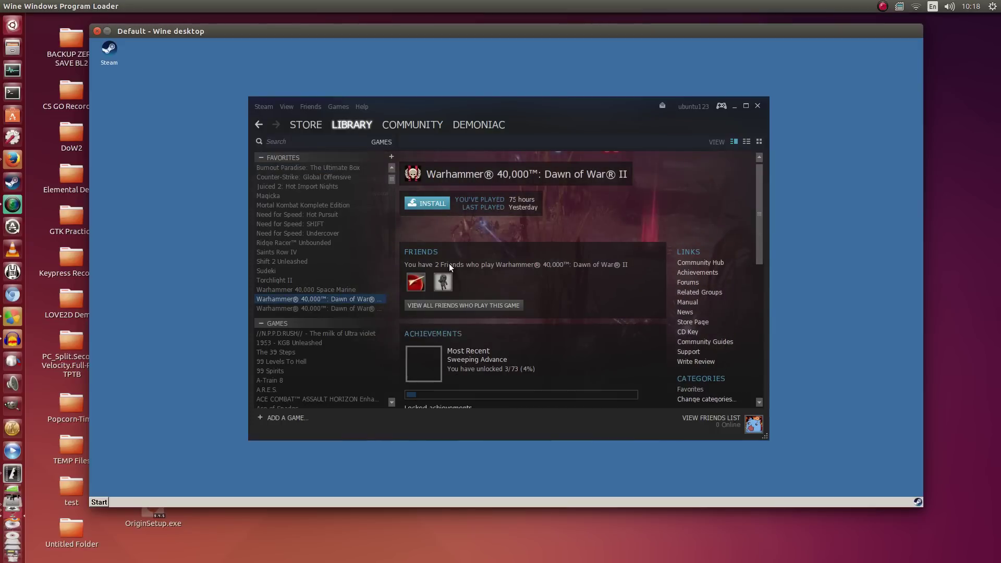
mouse_move(315, 115)
click(287, 107)
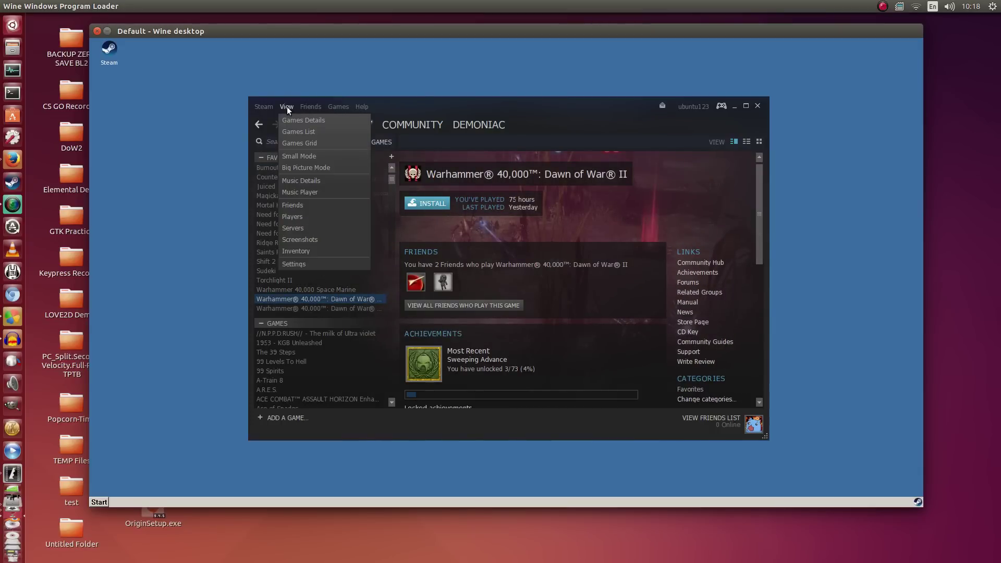
Start Steam's backup and restore wizard with Restore a previous backup selected
mouse_move(350, 106)
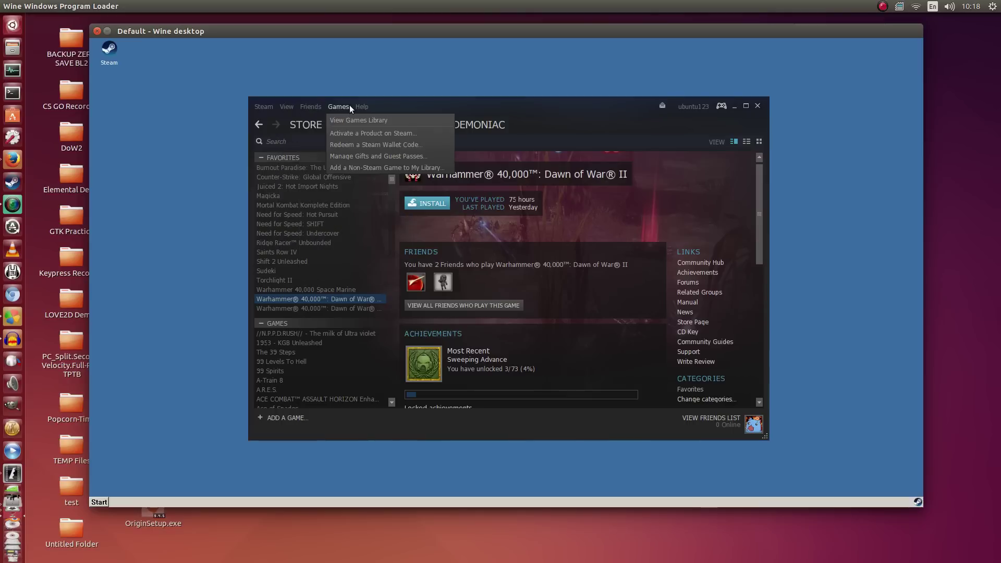
mouse_move(259, 109)
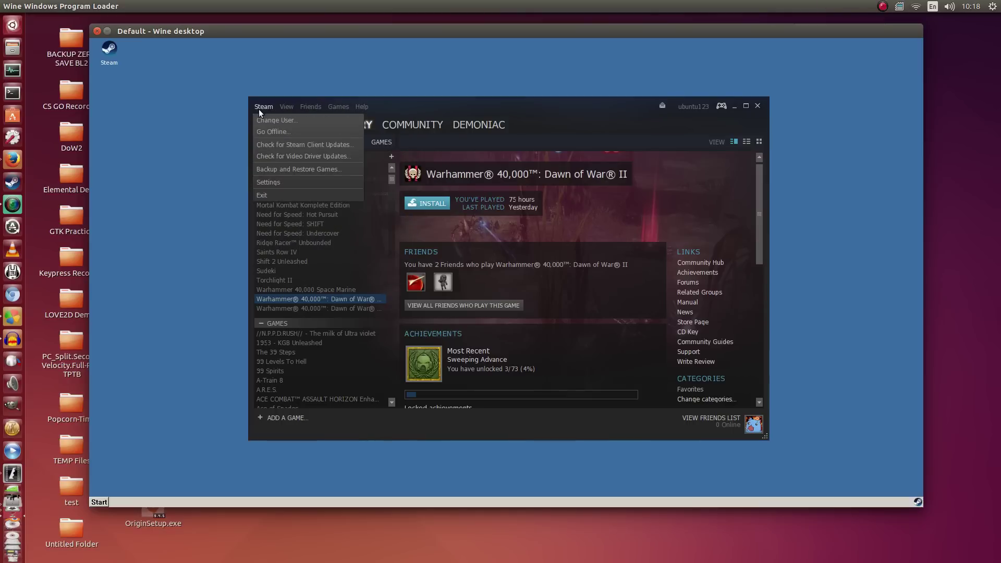
click(276, 171)
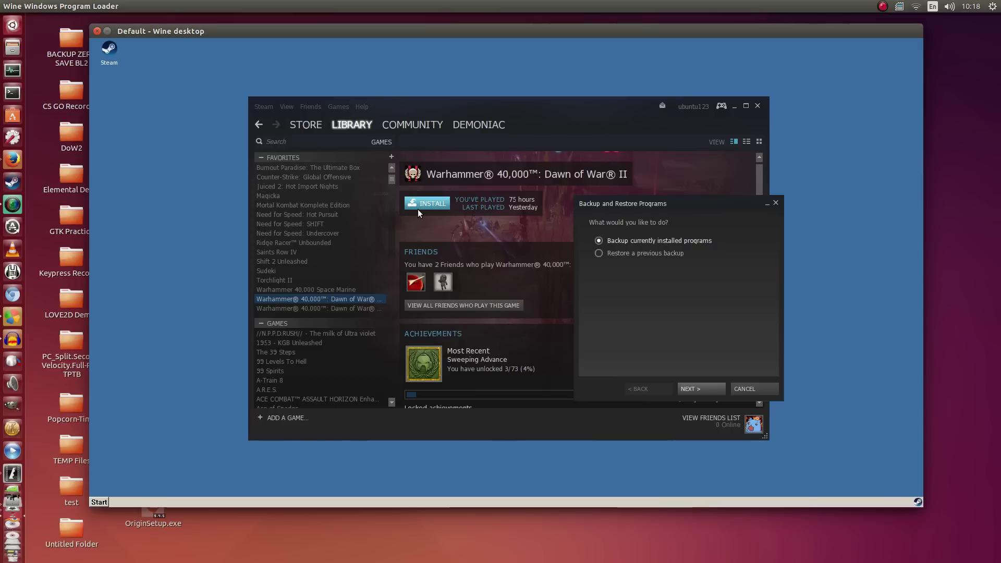
drag(683, 206, 508, 200)
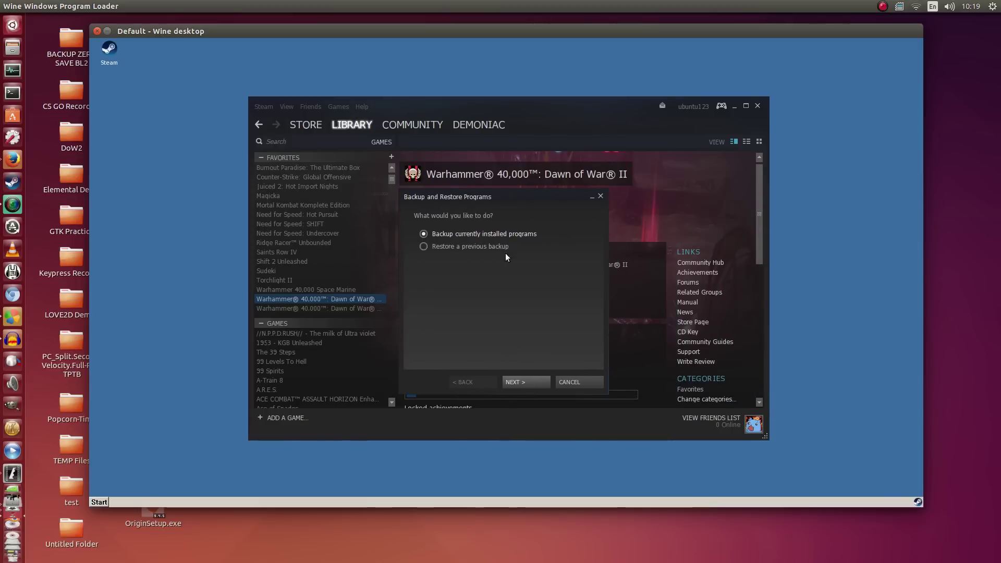
click(461, 249)
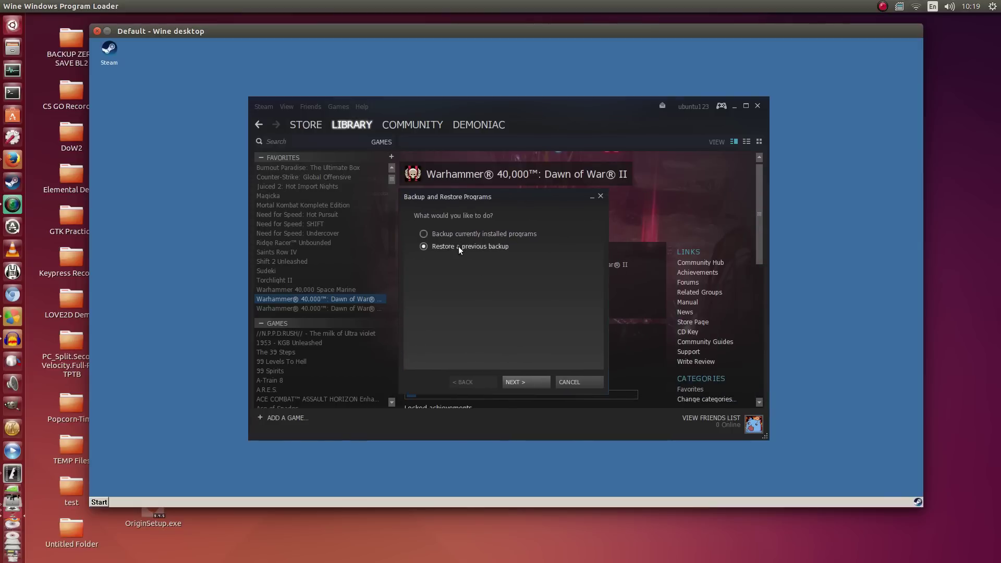
click(537, 382)
Choose the Desktop\DoW2\Warhammer folder as the restore source
click(478, 288)
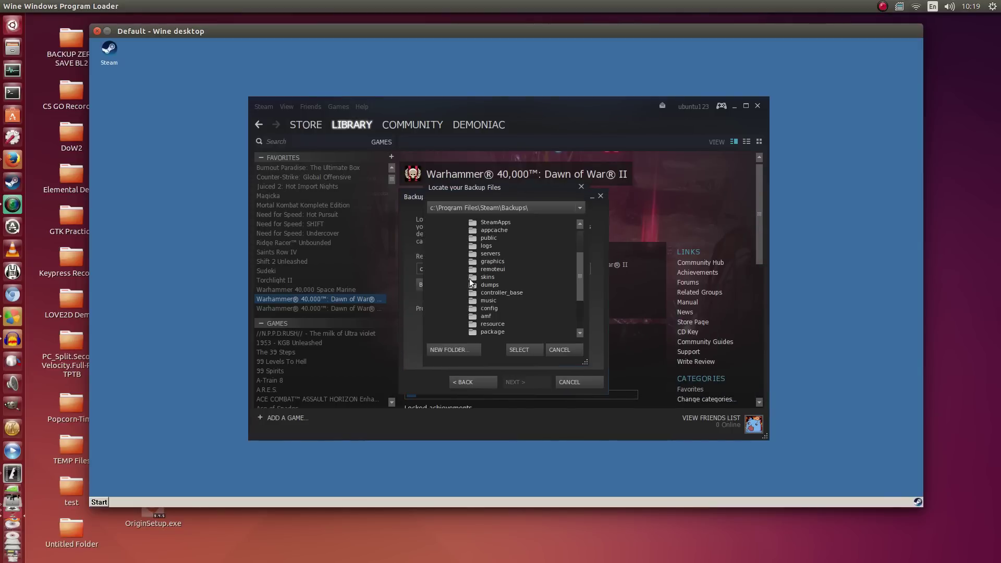
click(468, 254)
double_click(467, 254)
click(475, 270)
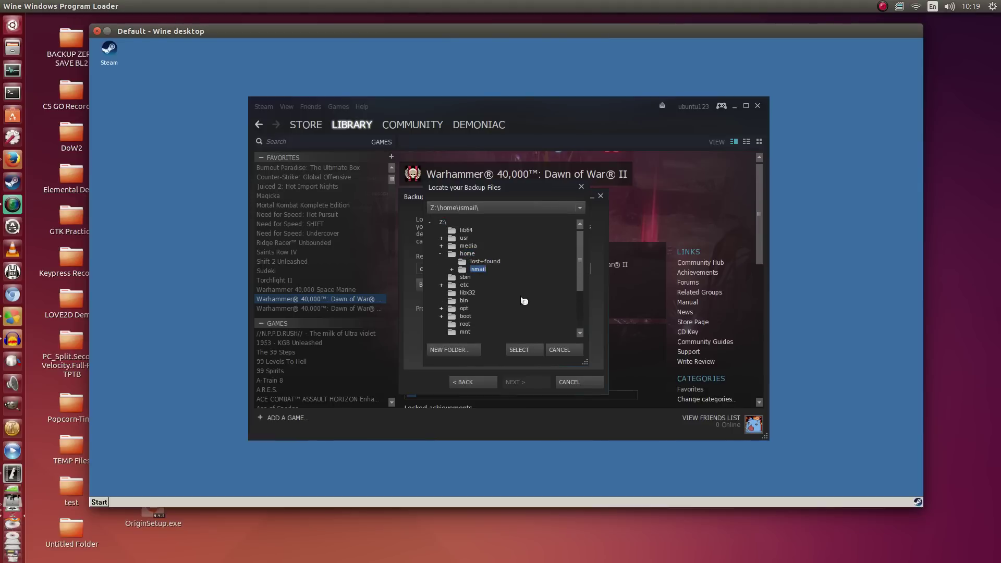
click(451, 269)
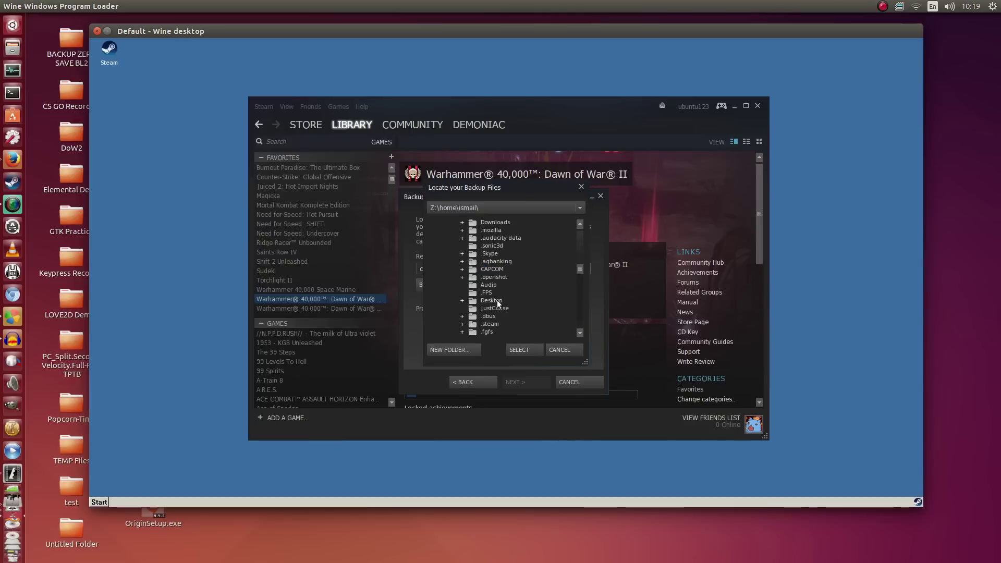
click(498, 303)
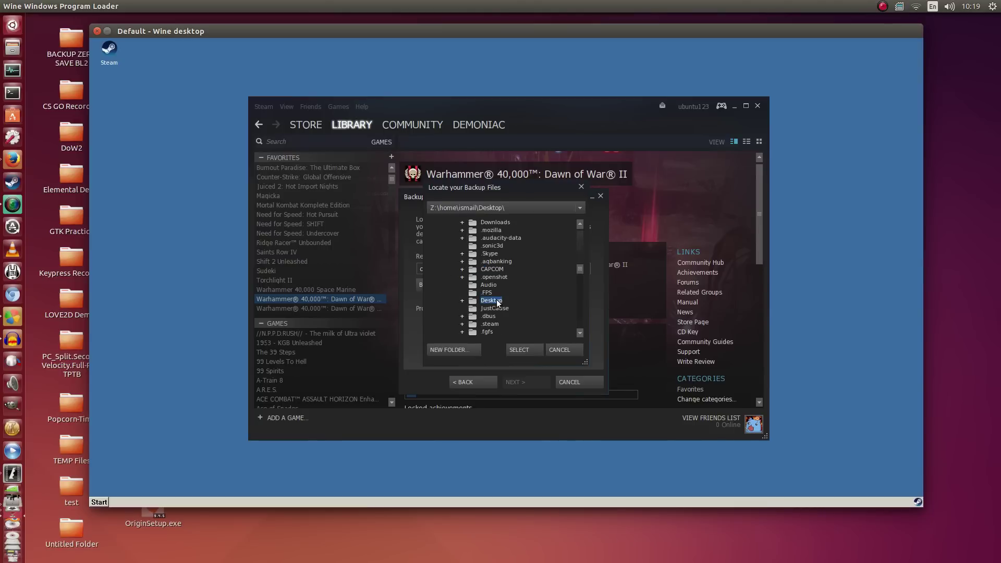
double_click(500, 304)
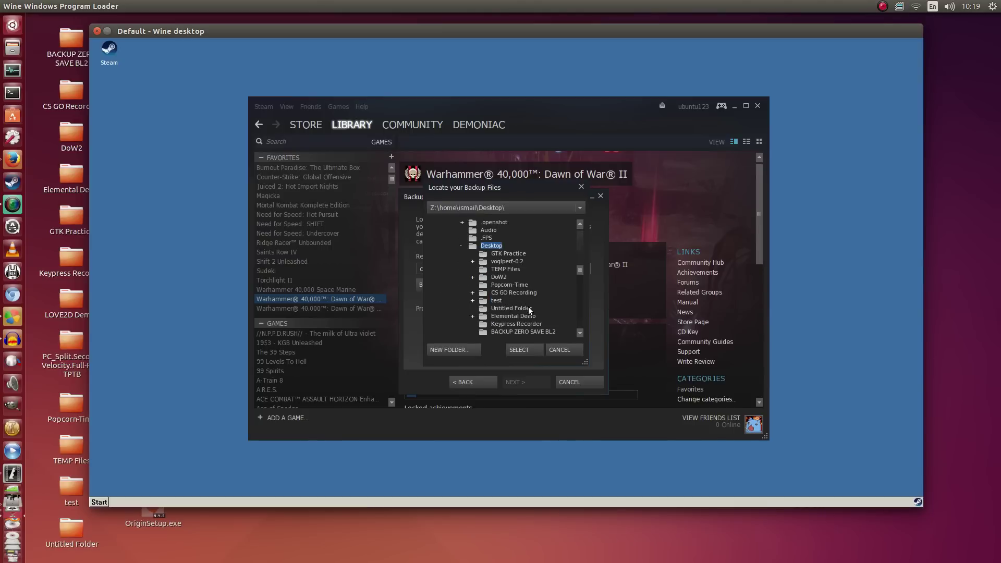
double_click(497, 277)
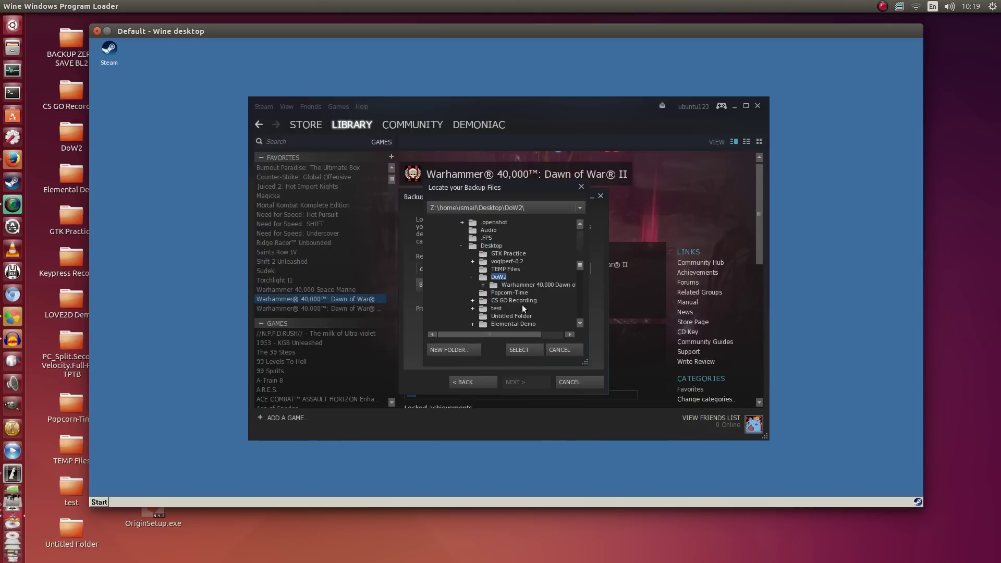
double_click(517, 284)
click(523, 349)
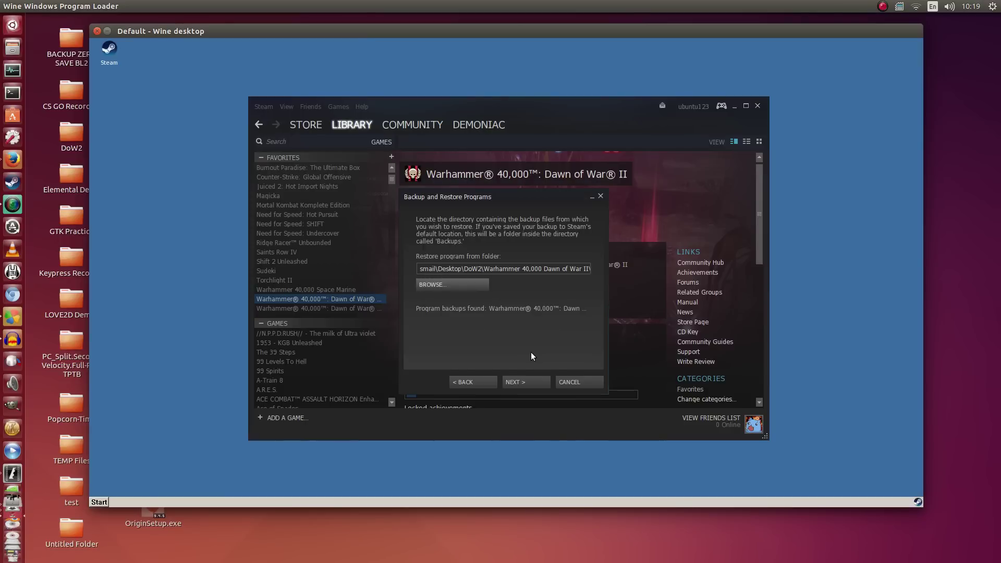
Restore Dawn of War II from the backup, launch it, and suppress the CD key notice
click(522, 384)
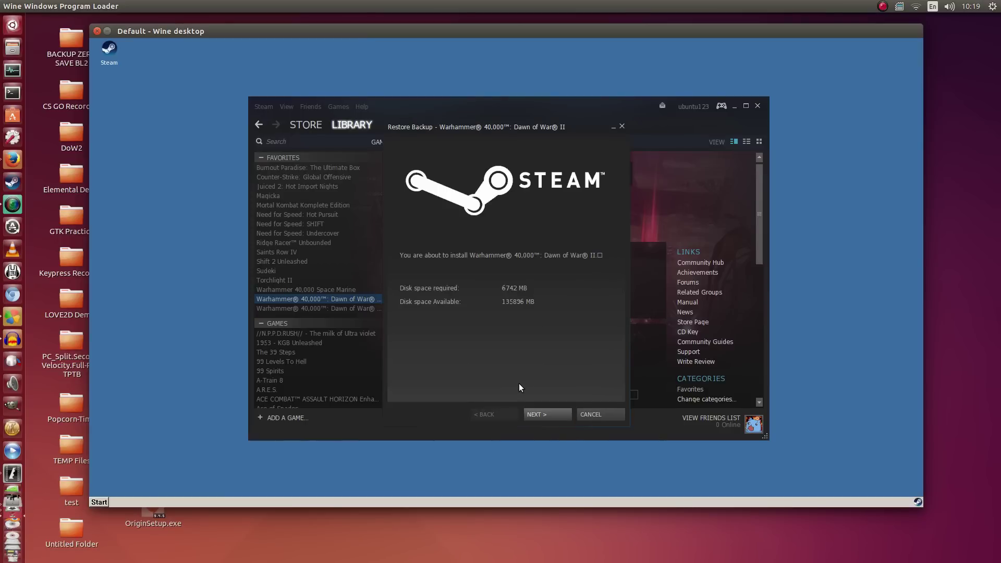
click(536, 414)
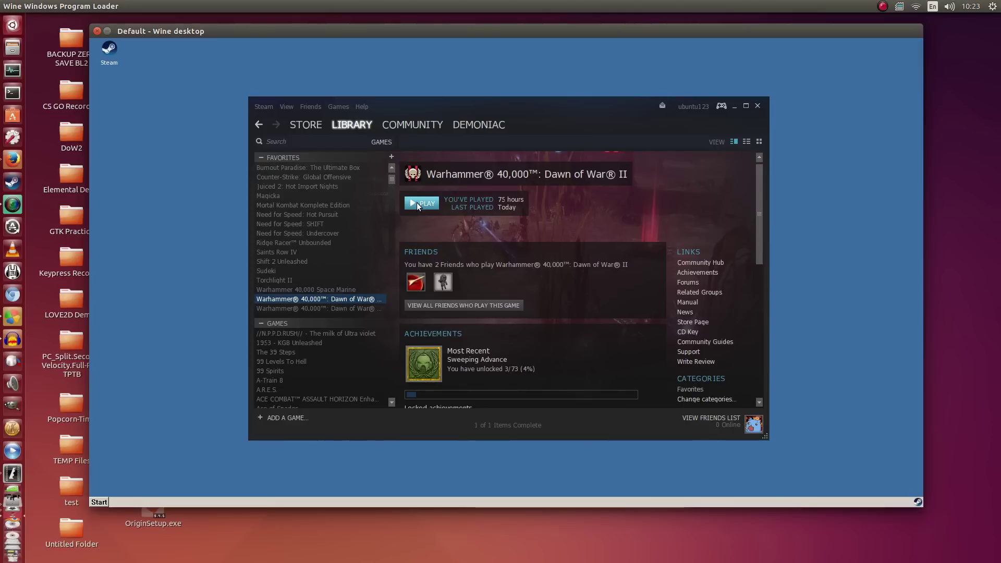
click(417, 203)
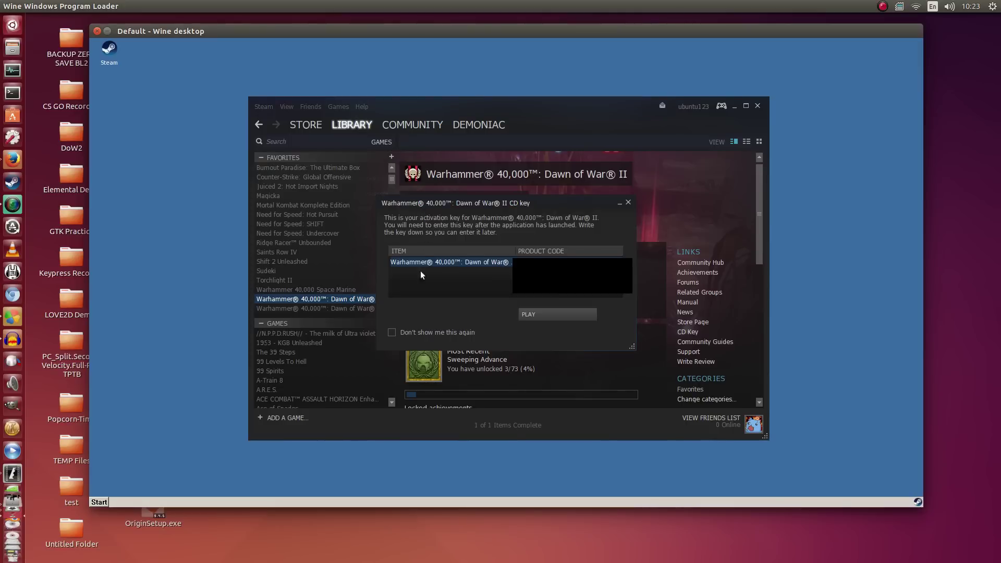
click(392, 332)
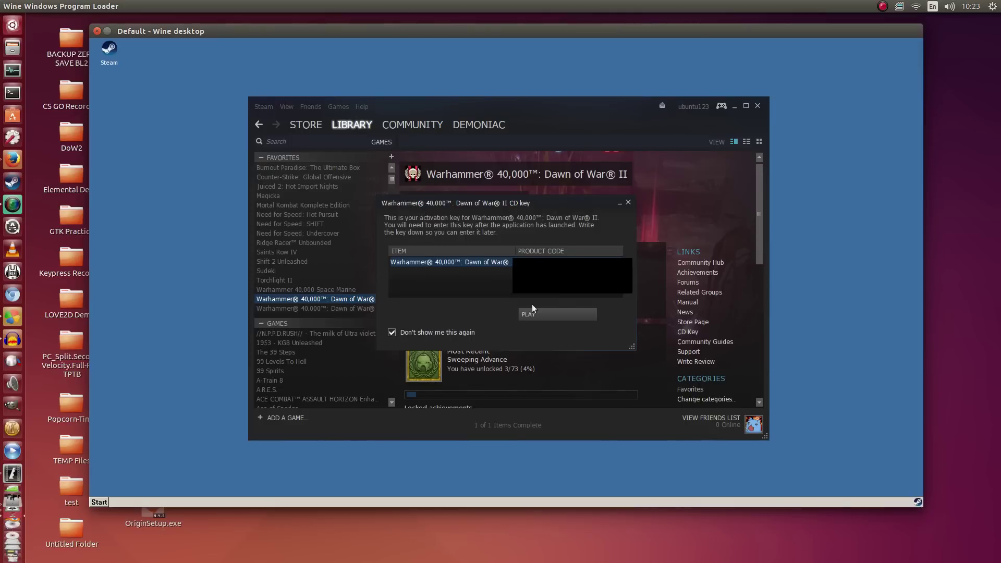
click(576, 320)
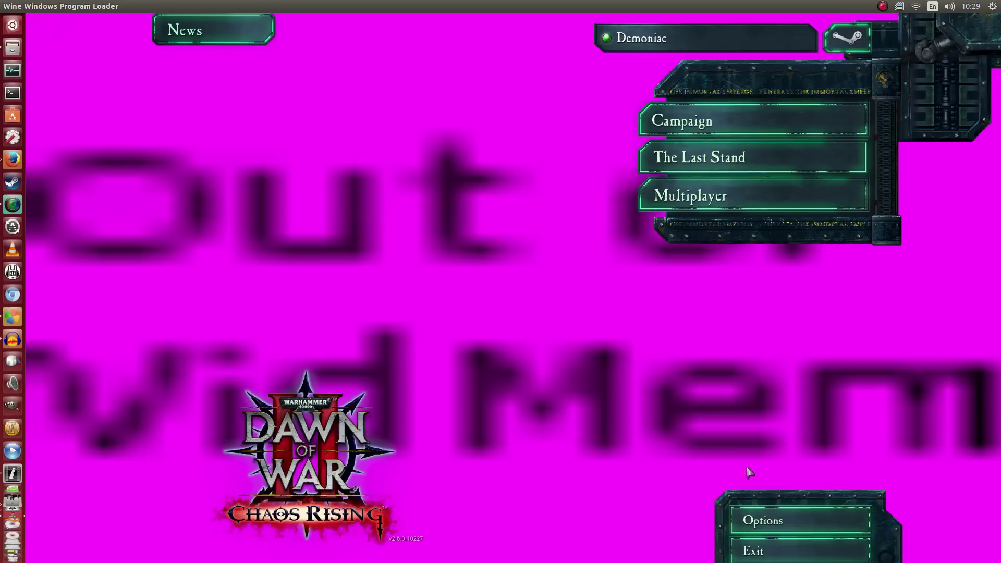
Set Antialiasing to Off in the game's Graphics options
click(763, 521)
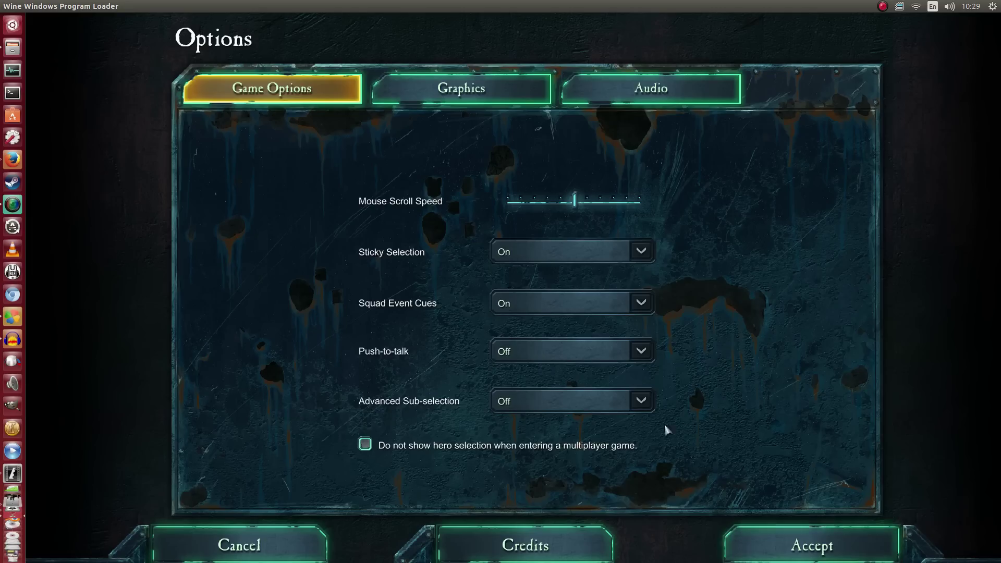
click(498, 99)
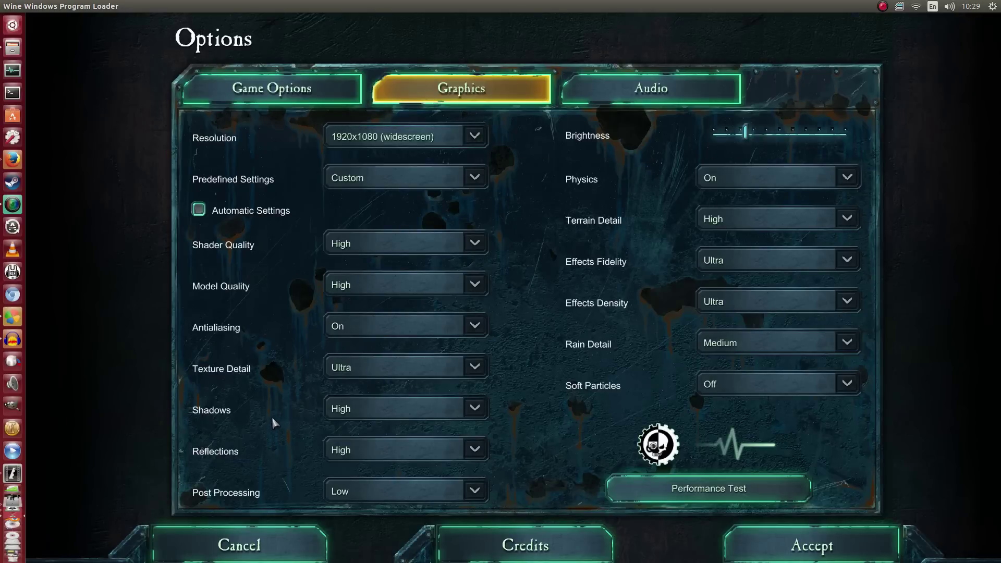
click(474, 326)
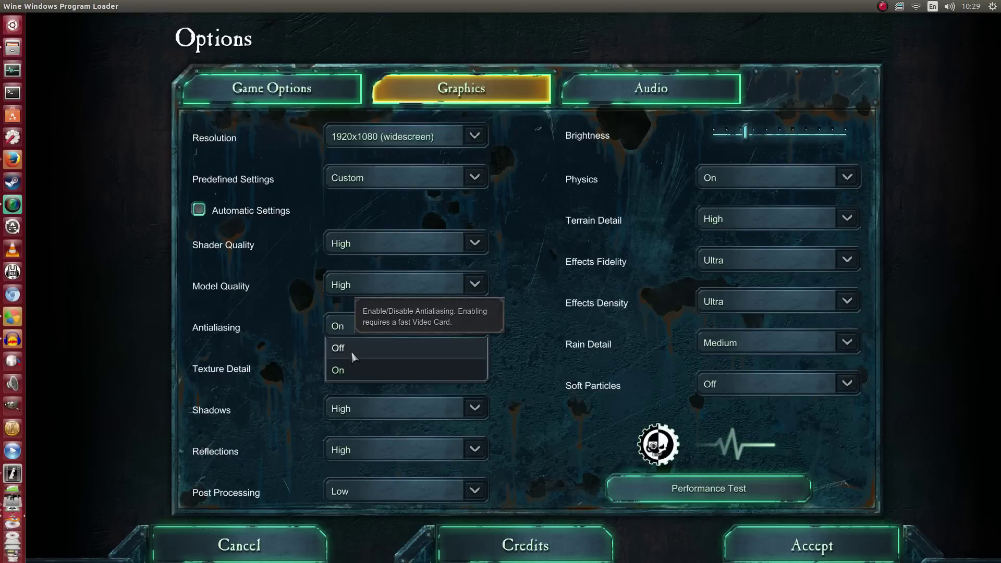
click(338, 345)
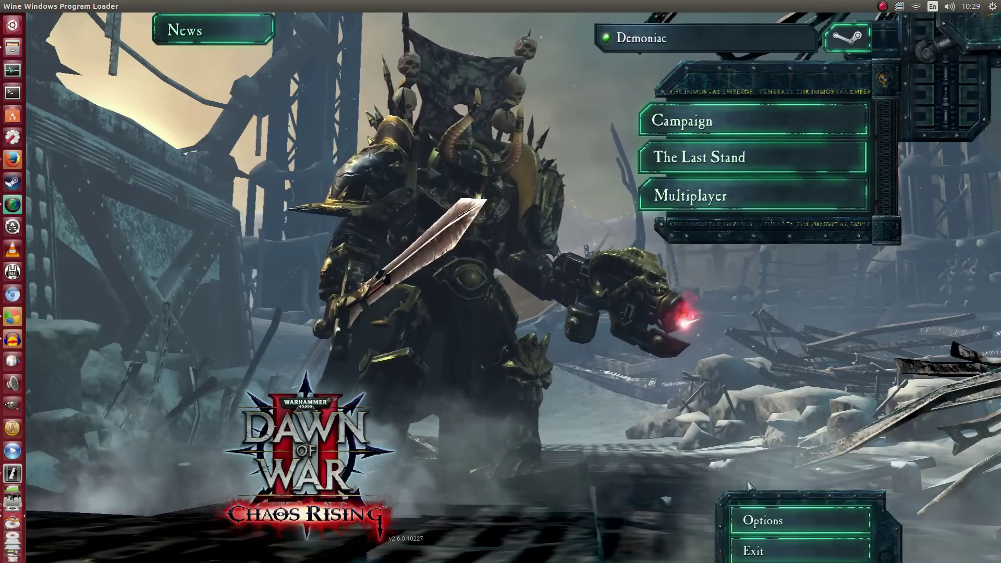
Check the Resolution dropdown in Graphics options, leaving the resolution unchanged
click(752, 524)
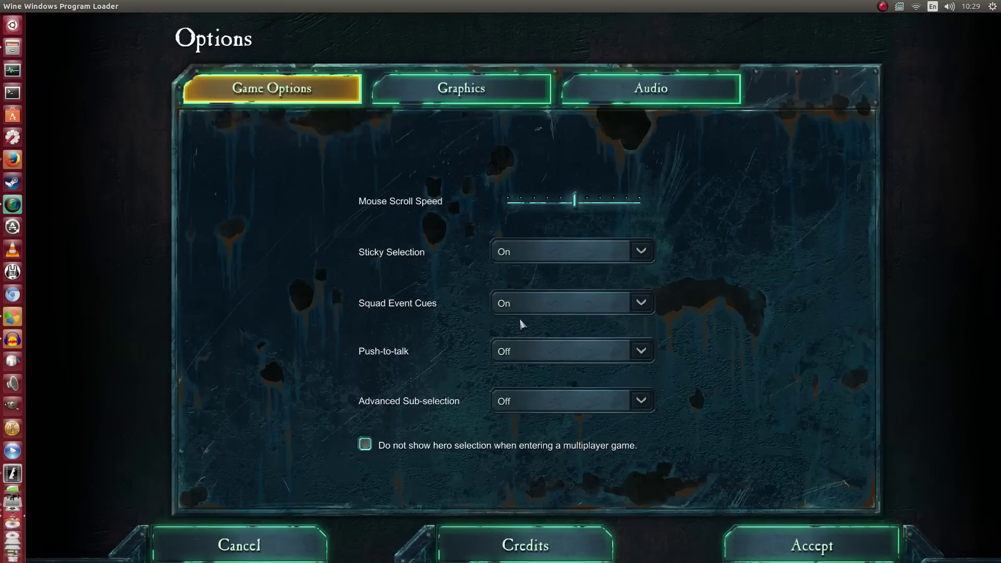
click(502, 94)
click(399, 137)
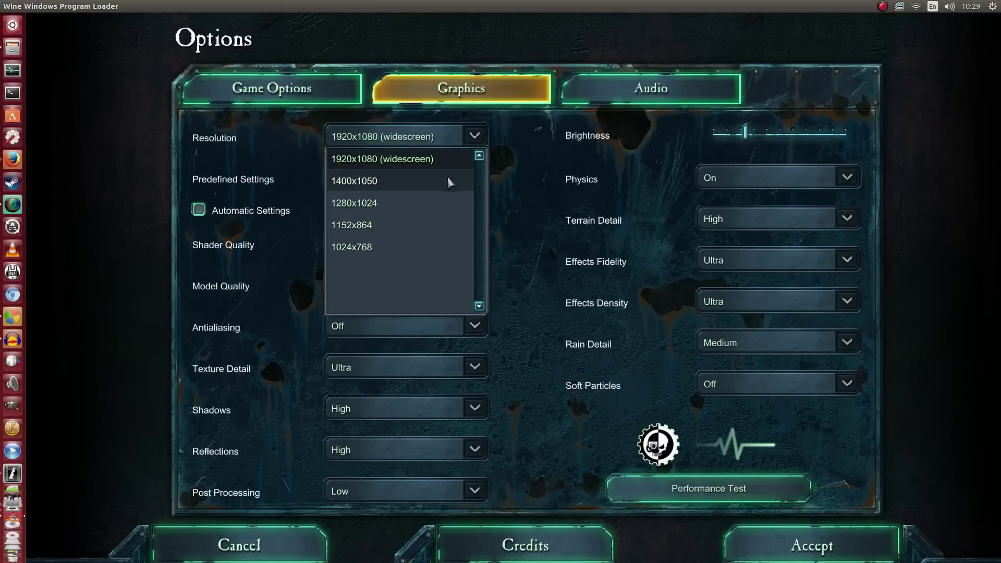
click(535, 179)
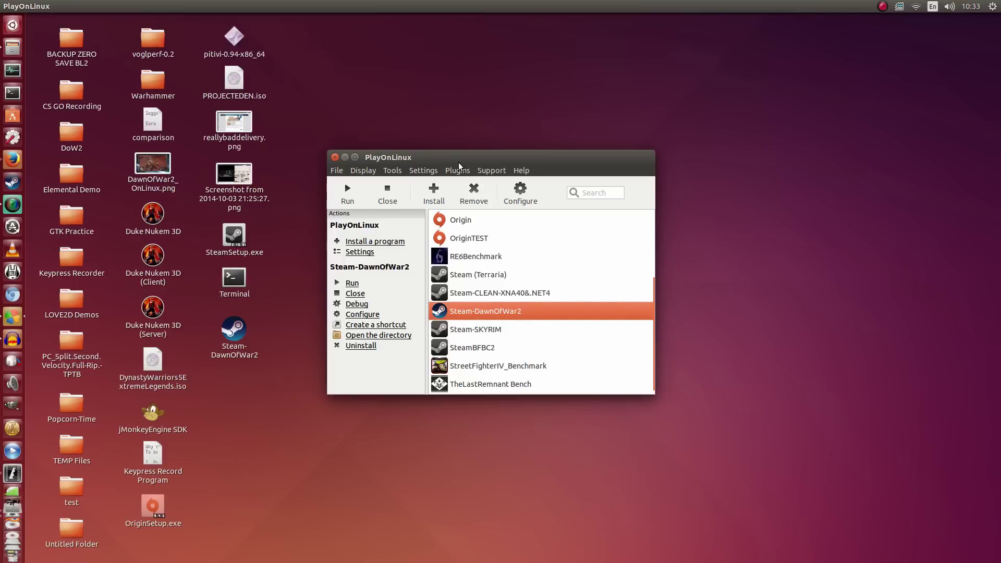